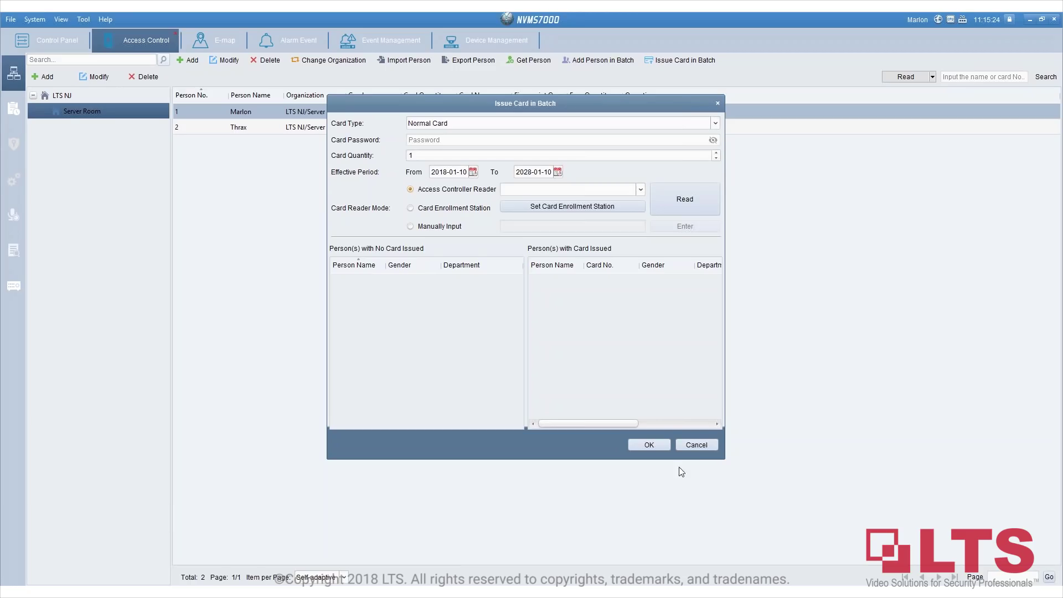
Dismiss the batch card issuing dialog and review the event linkage, zone event, managed device, week schedule and permission settings.
click(697, 445)
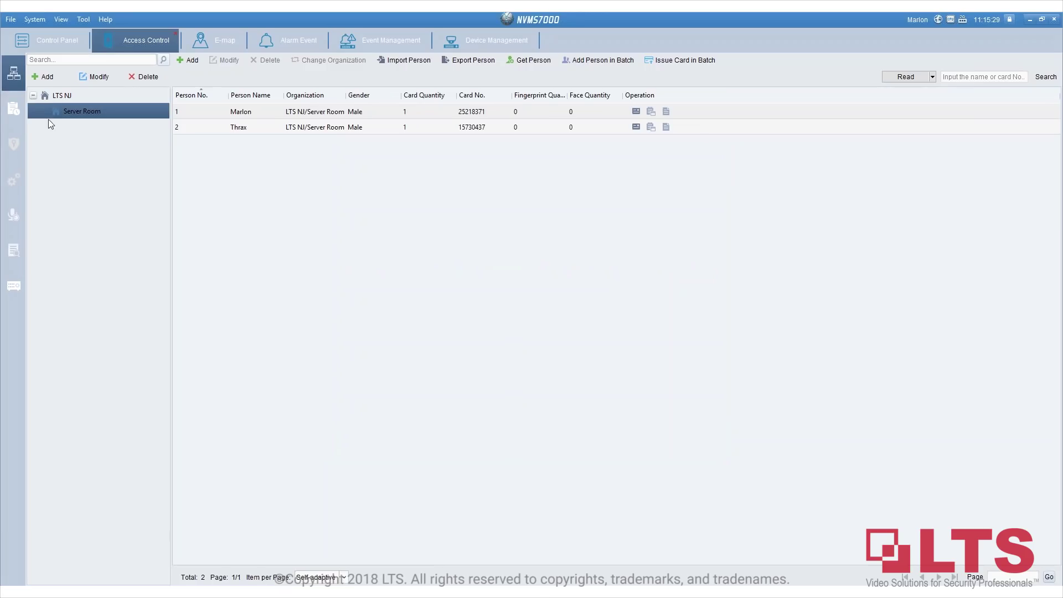
click(16, 188)
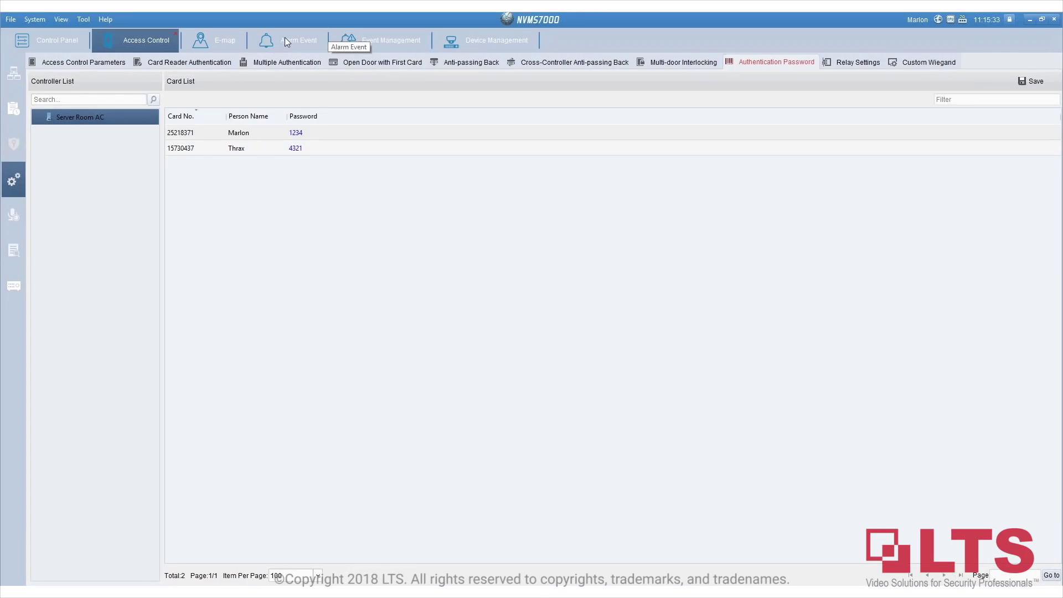
click(360, 47)
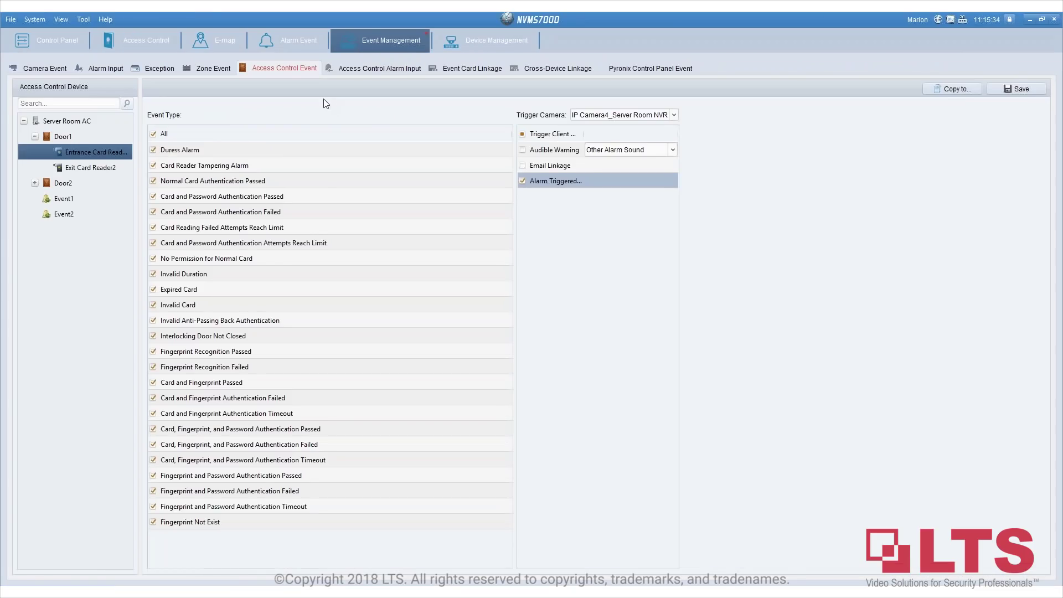
click(387, 69)
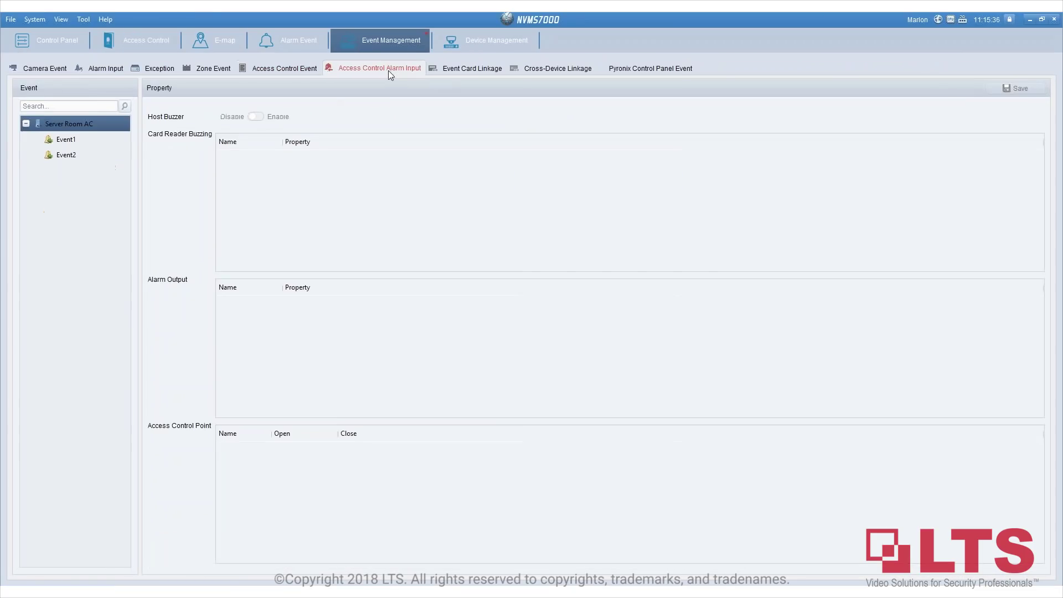
click(232, 71)
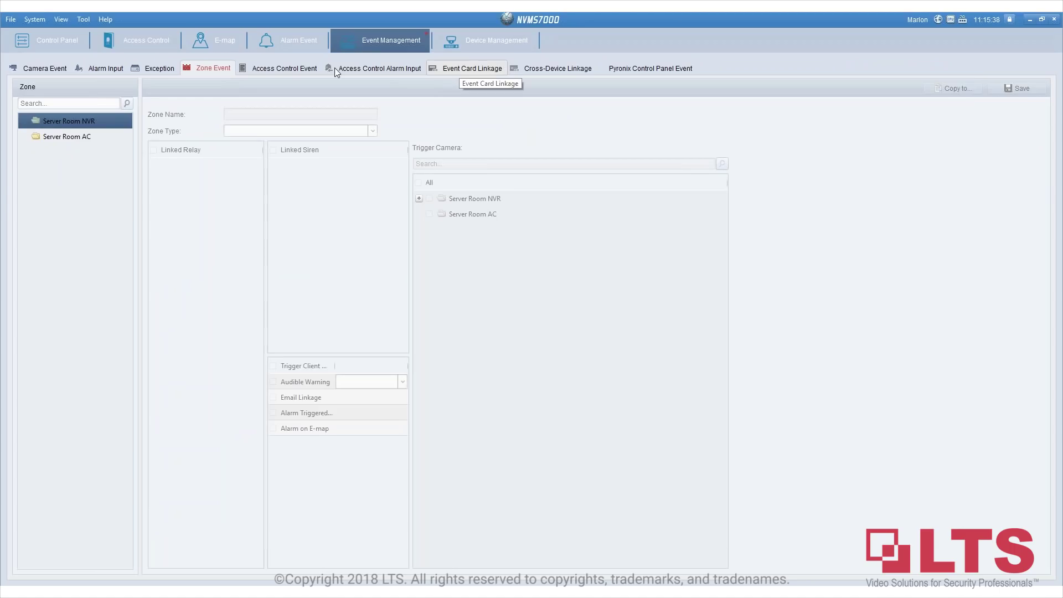
click(145, 41)
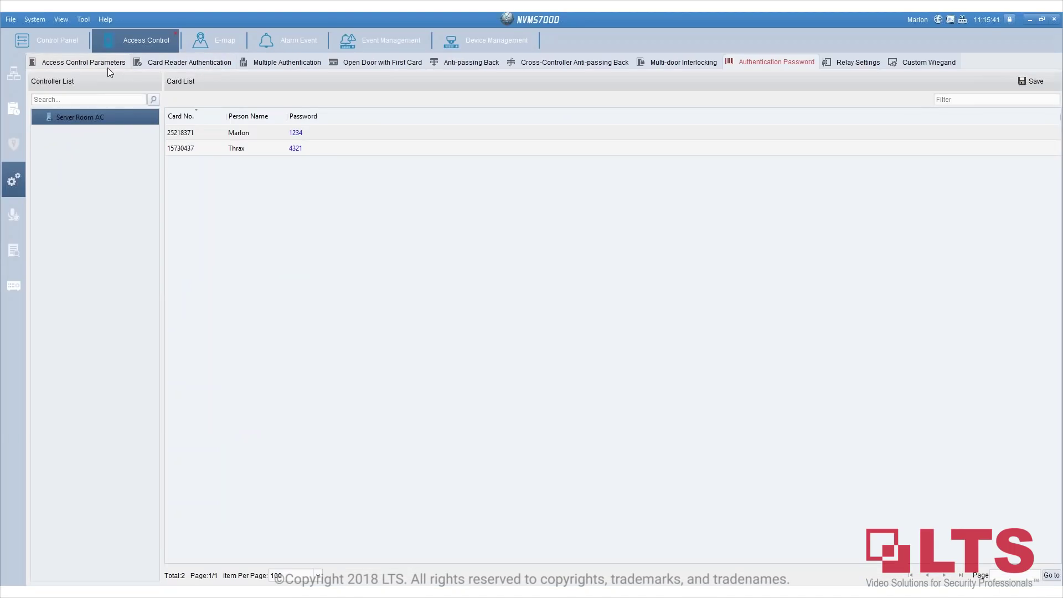
click(17, 285)
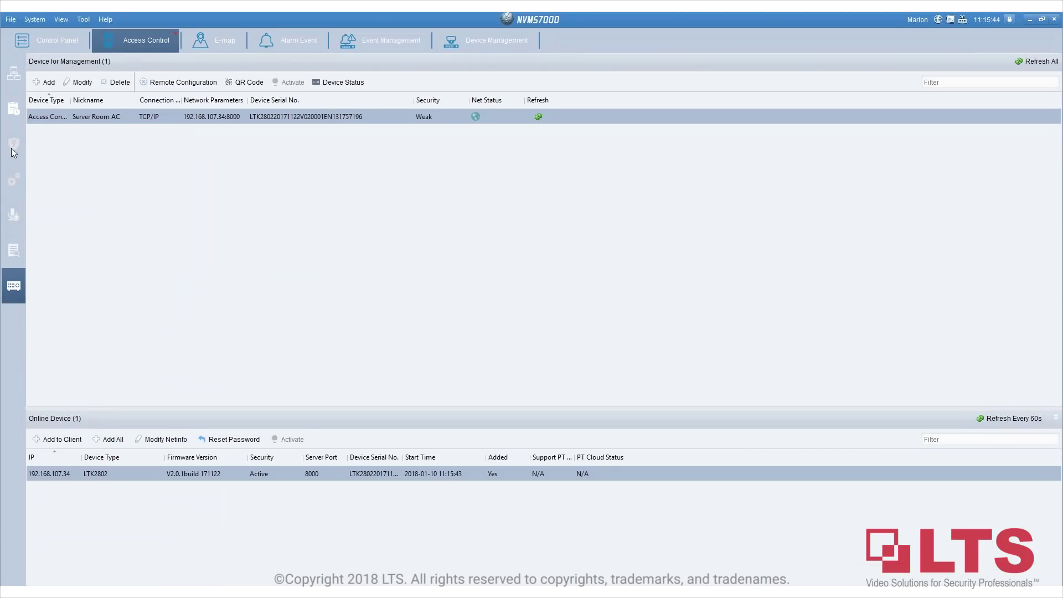
click(15, 112)
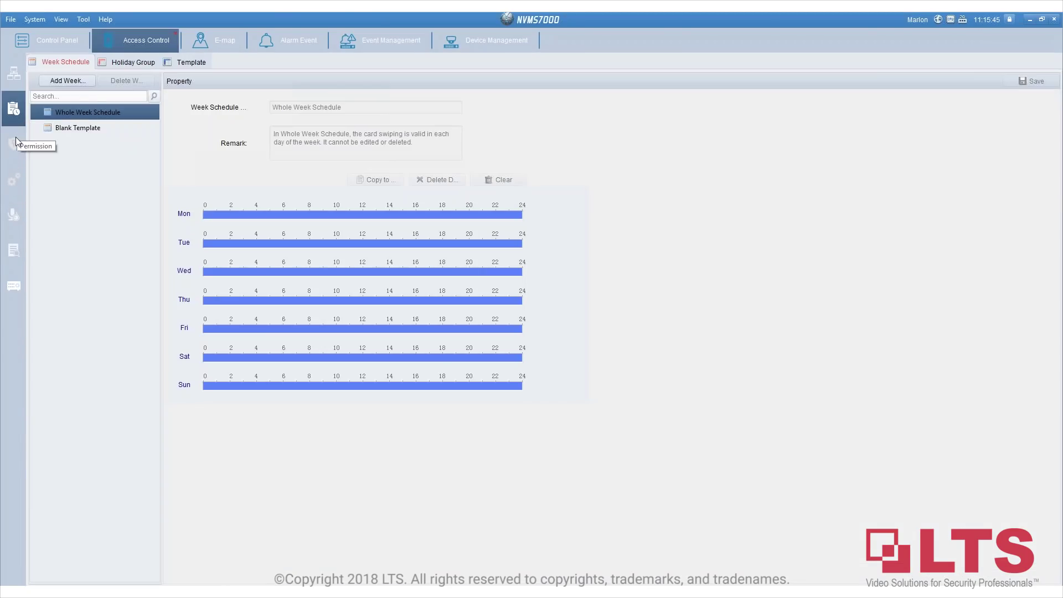
click(14, 141)
For the Server Room AC controller, set Door1's first card mode to Remain Open with First Card, with a 180-minute duration.
click(12, 180)
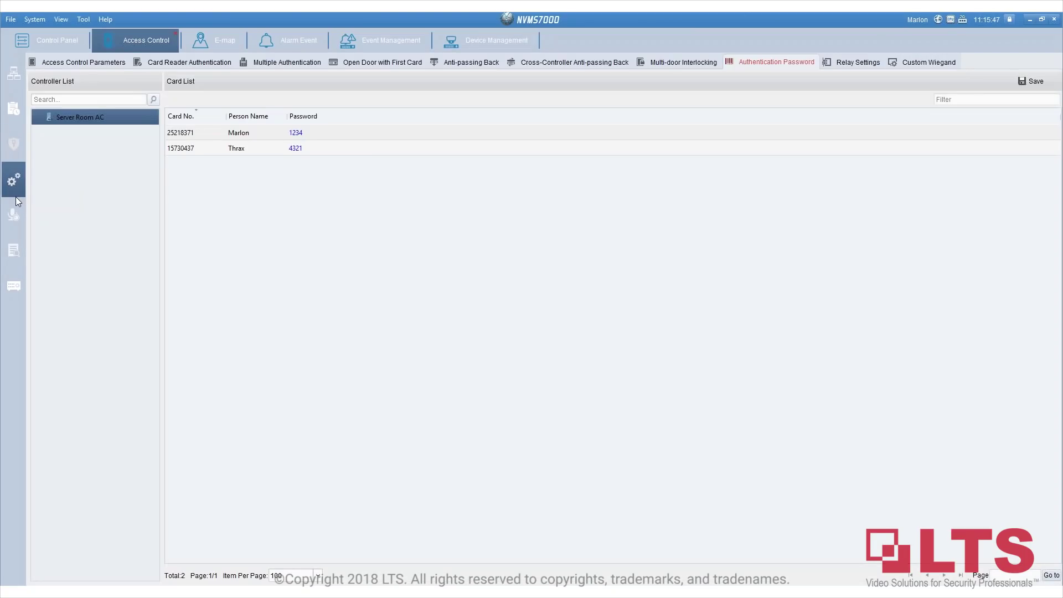
click(364, 61)
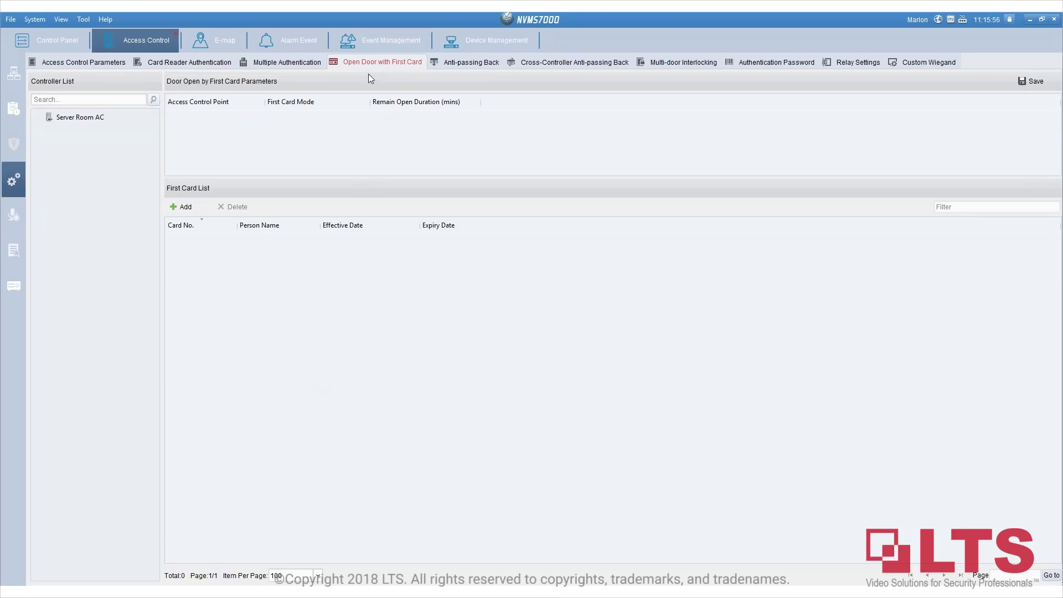
click(96, 120)
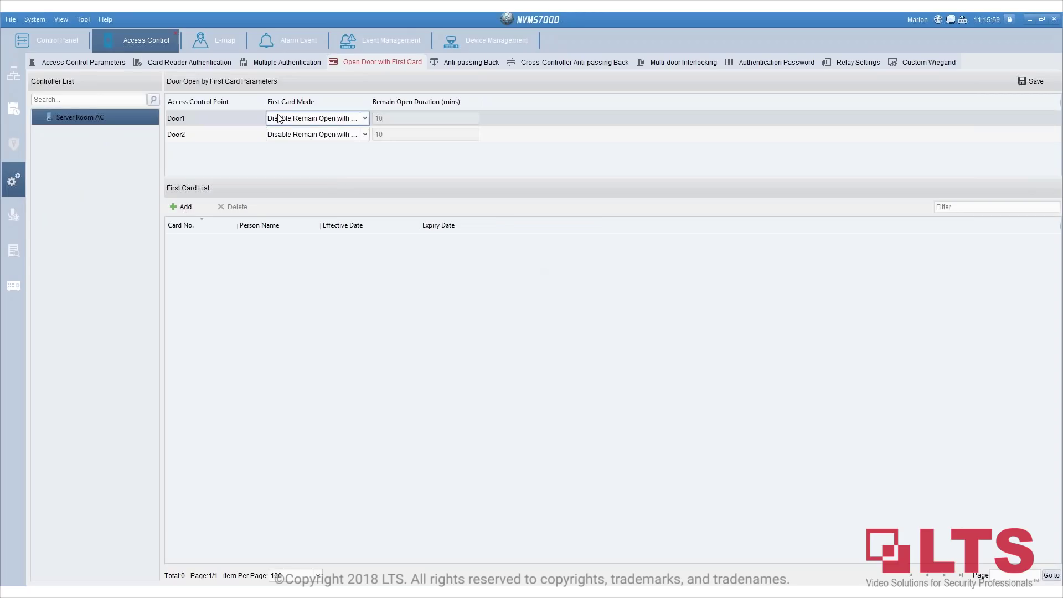
click(279, 118)
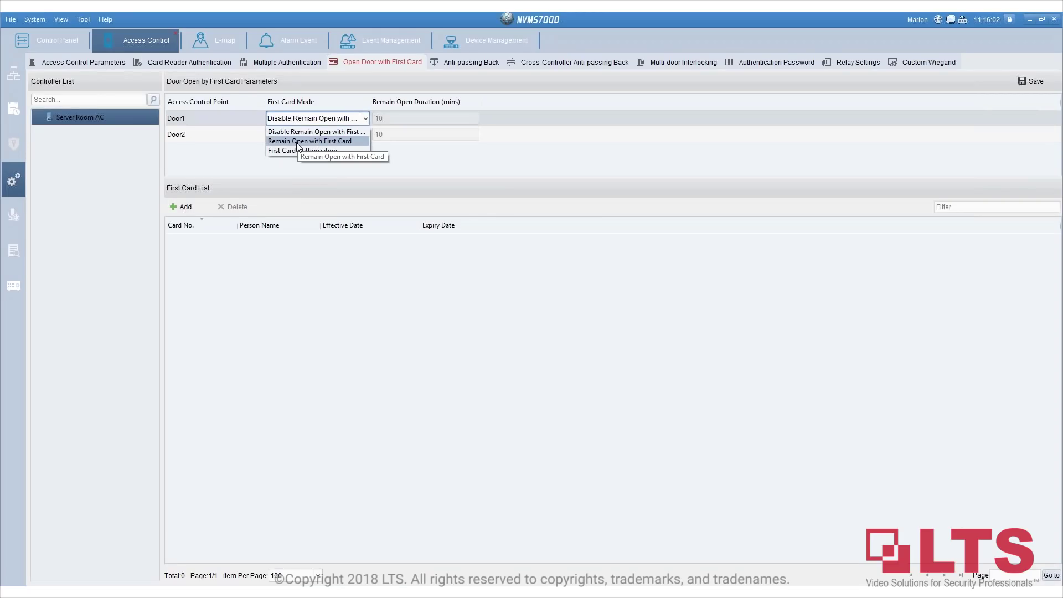
click(427, 120)
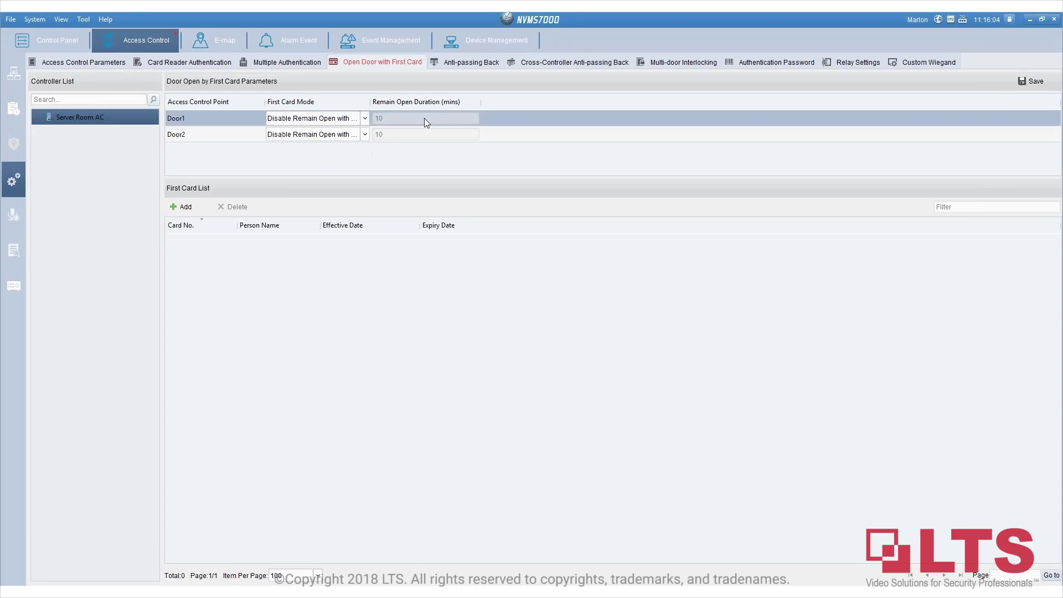
click(365, 118)
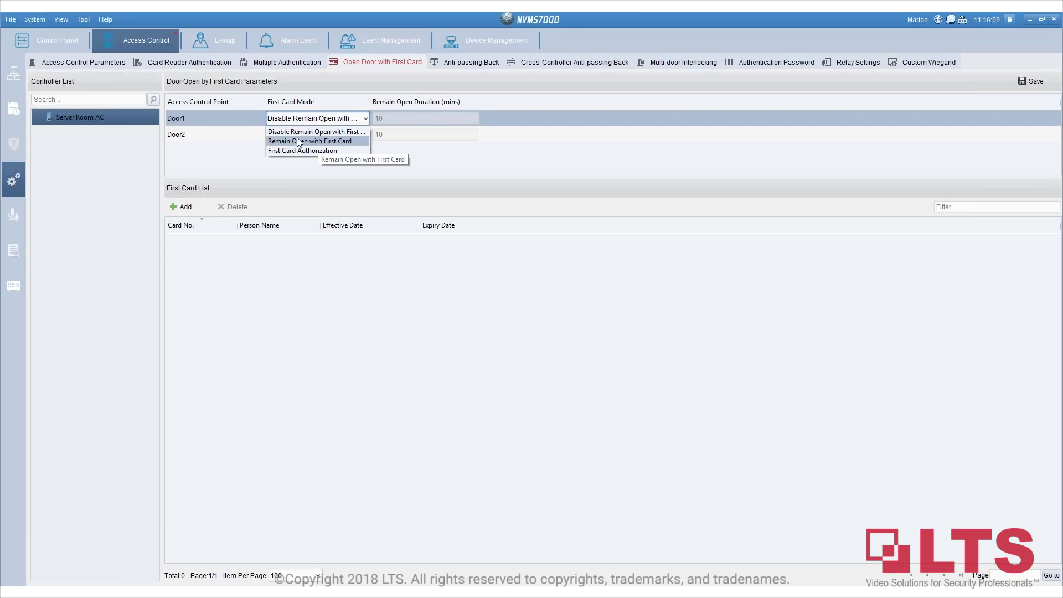
click(316, 140)
double_click(422, 113)
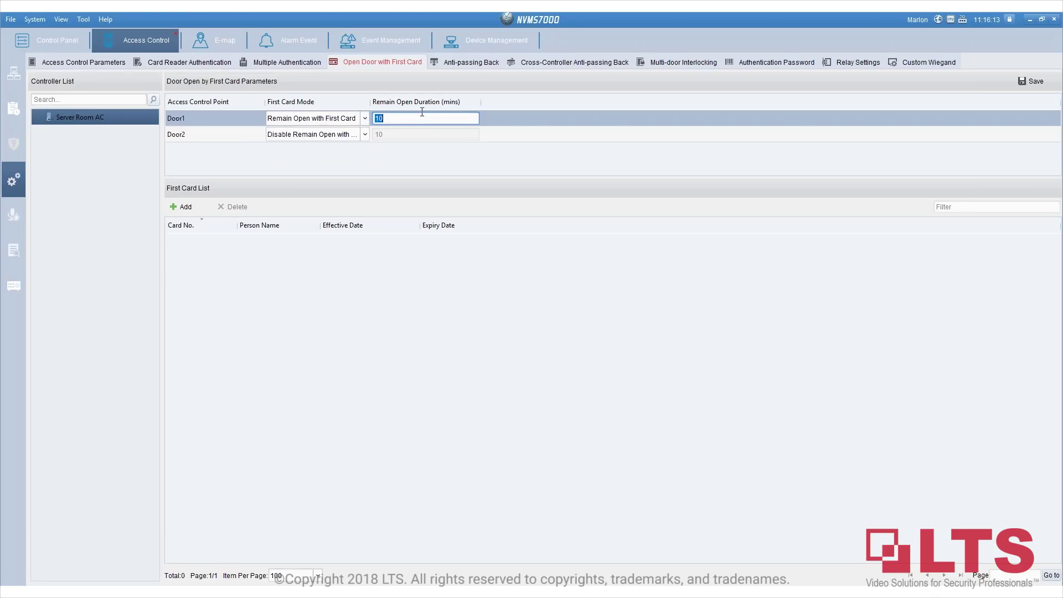
text(180)
click(488, 174)
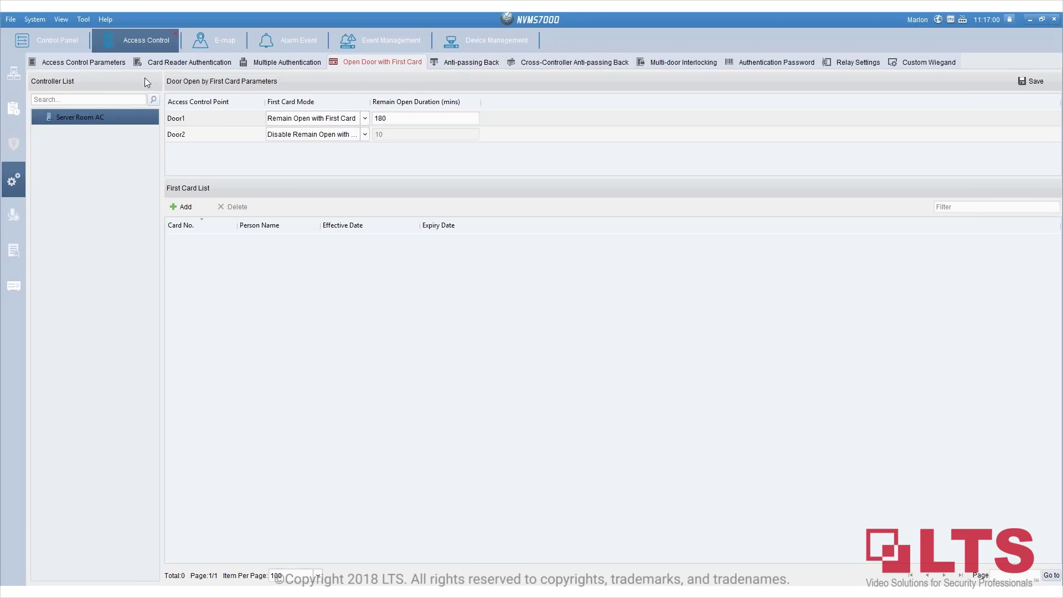
Examine the Event1 alarm input linkage, access control events, zone events, alarm inputs and exceptions for the Server Room devices.
click(353, 39)
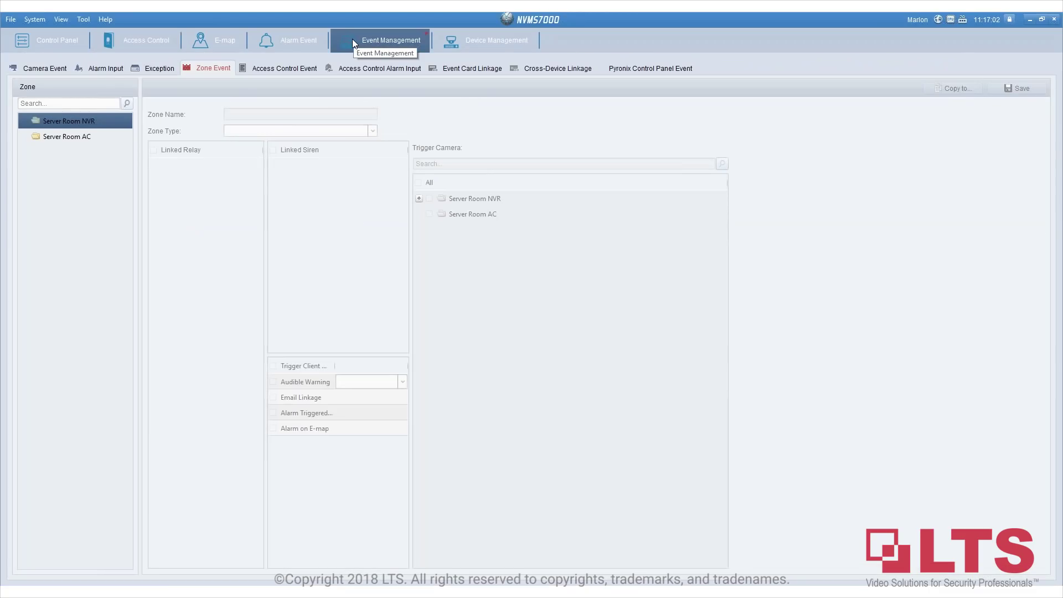
click(387, 69)
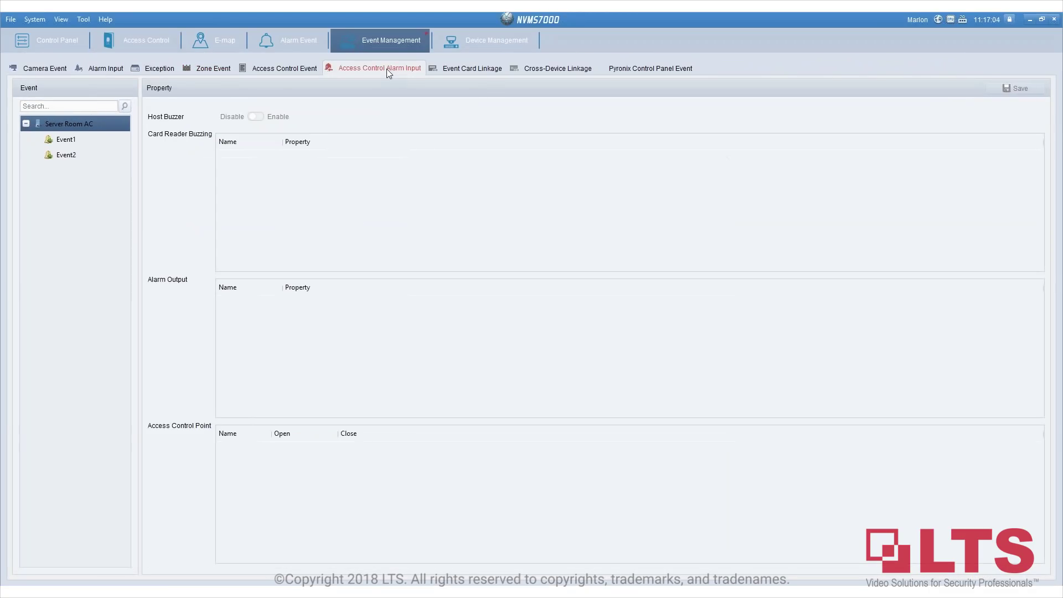
click(71, 140)
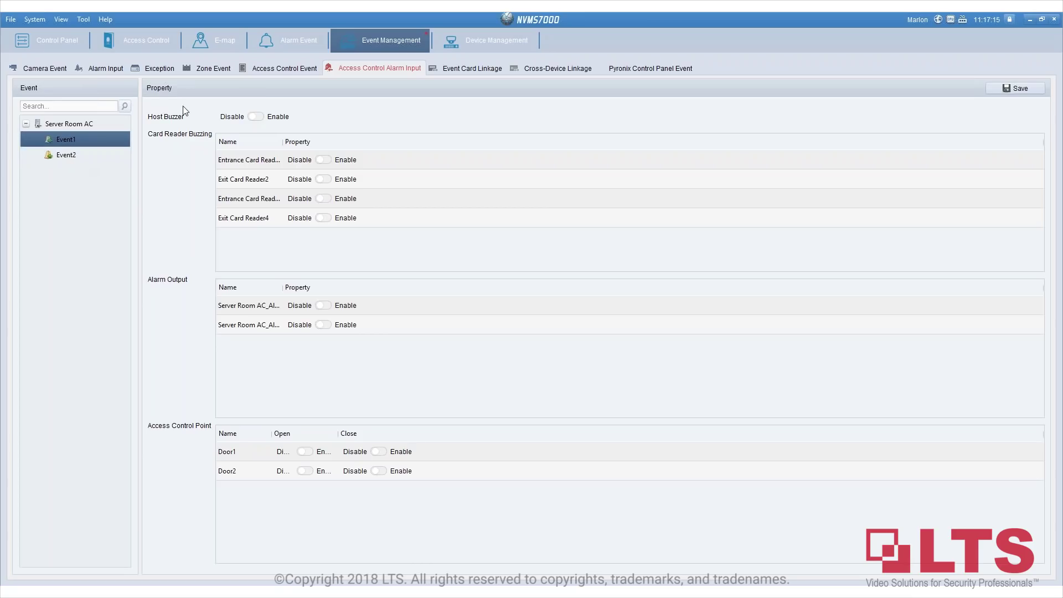
click(290, 70)
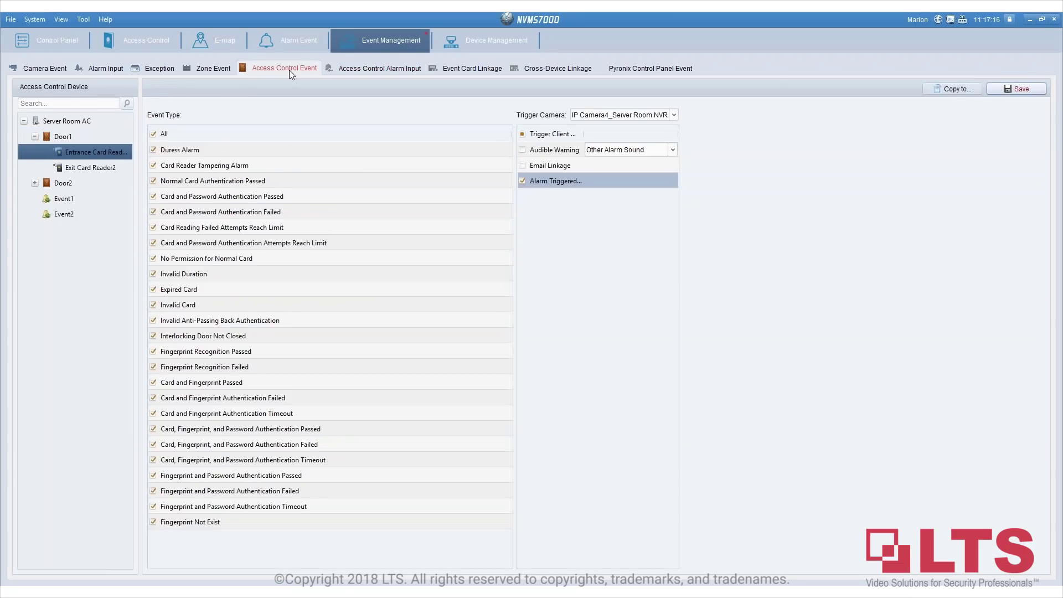
click(378, 67)
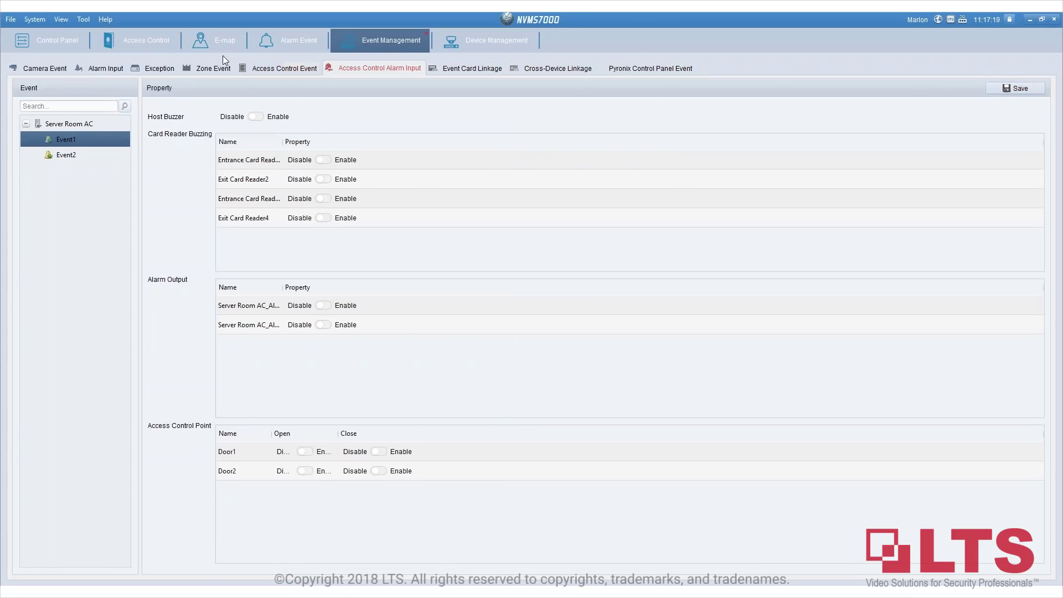
click(201, 71)
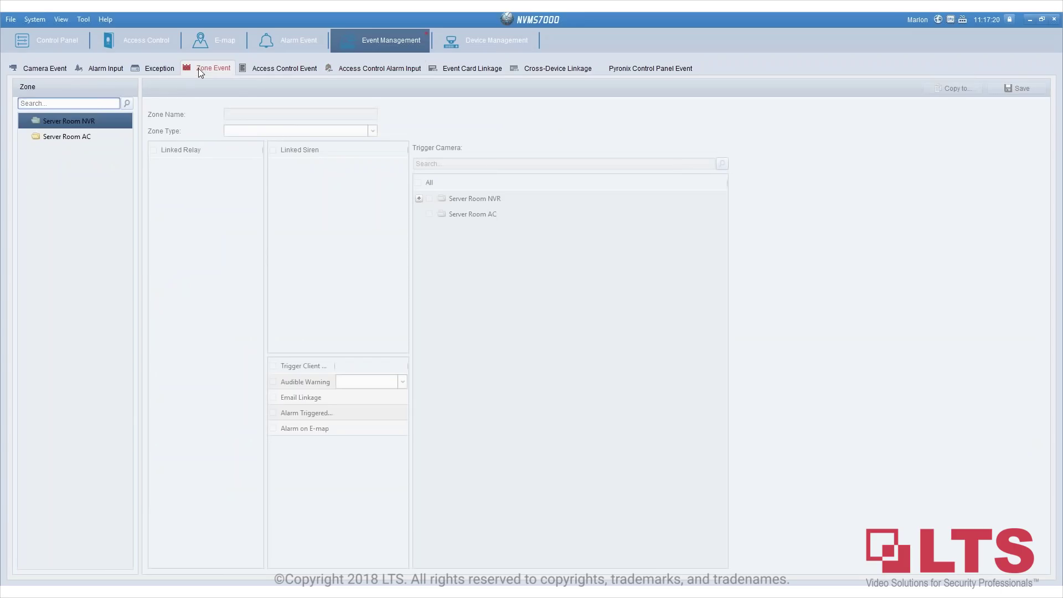
click(68, 138)
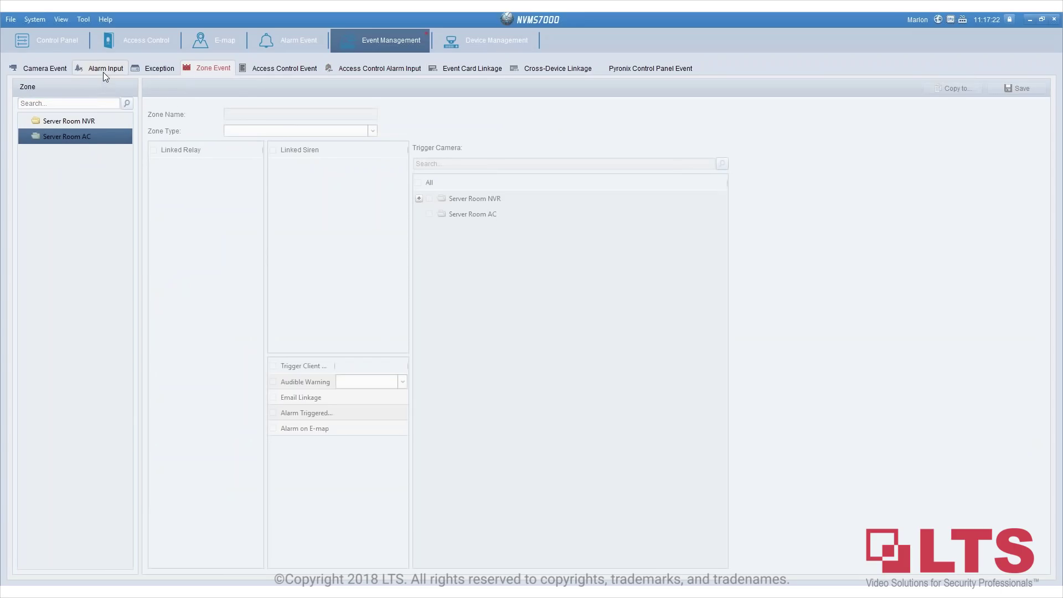
click(103, 72)
click(84, 136)
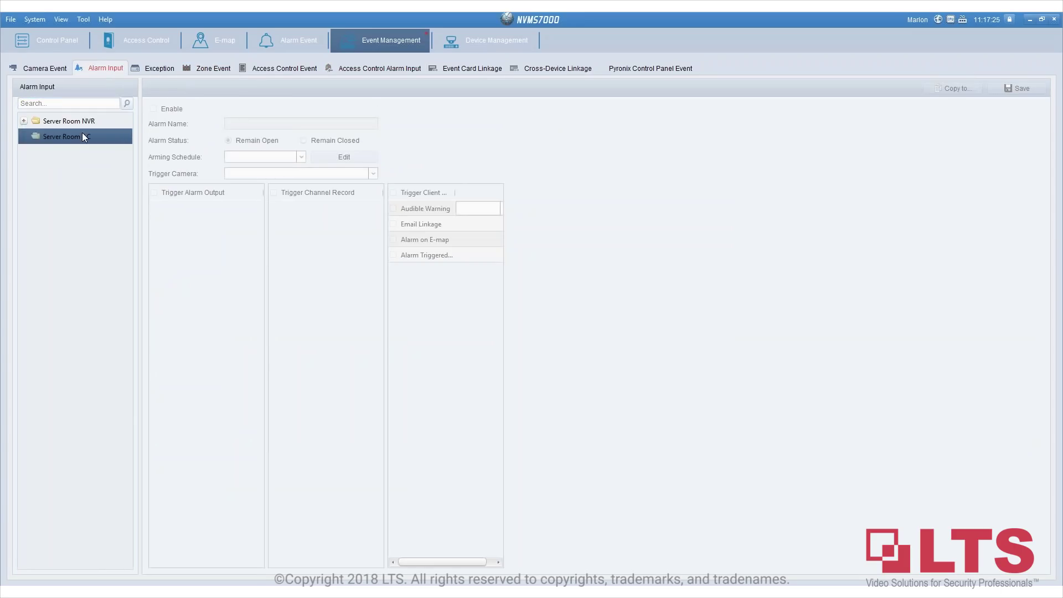
click(159, 69)
In Event1's access control alarm input linkage, widen the truncated door and alarm output columns and enable Server Room AC_Alarm Output1.
click(361, 68)
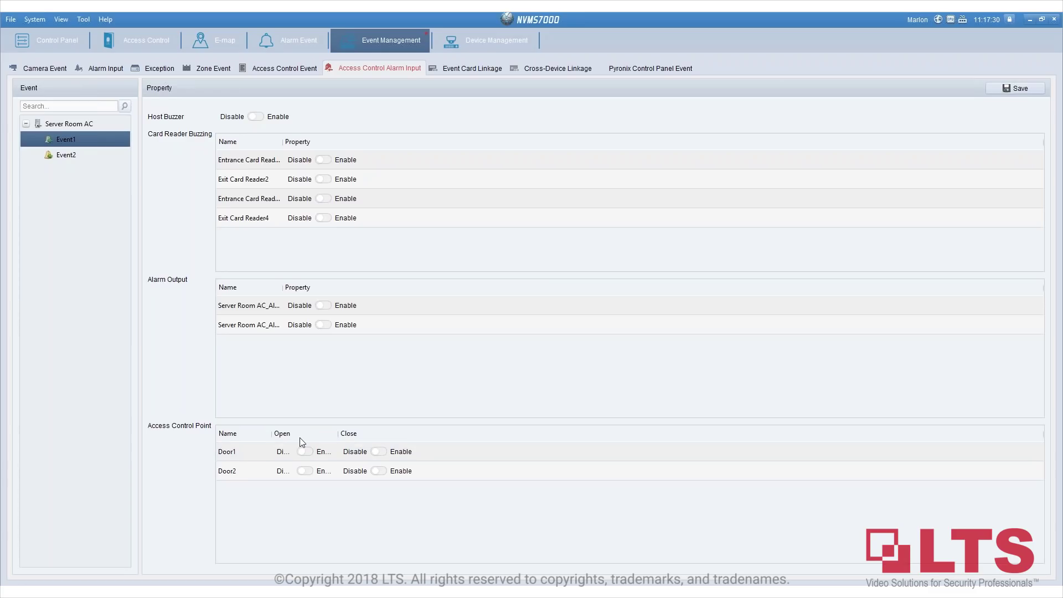
drag(337, 435, 349, 434)
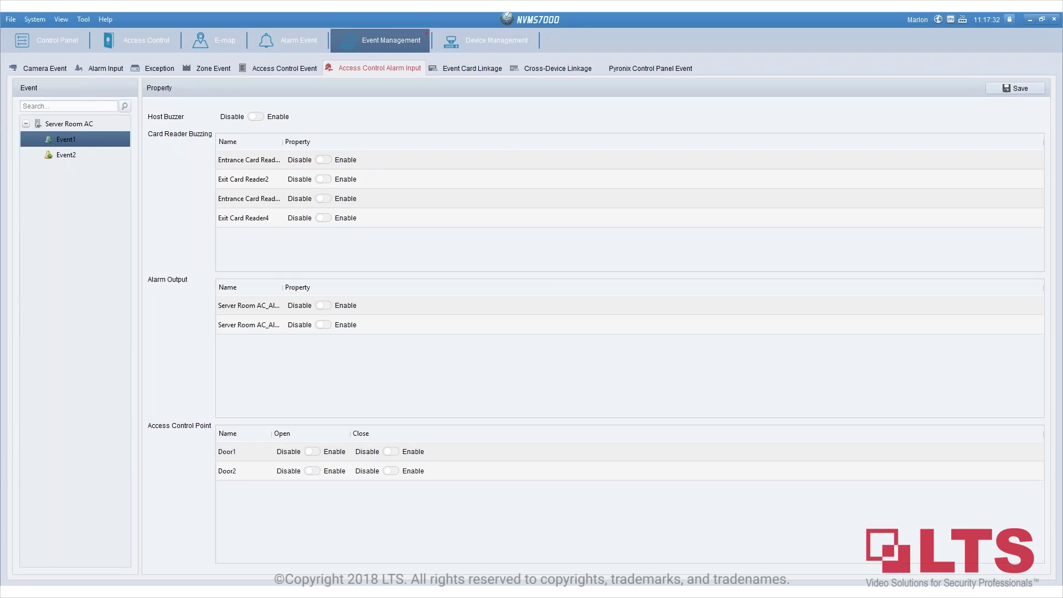
click(316, 450)
click(317, 449)
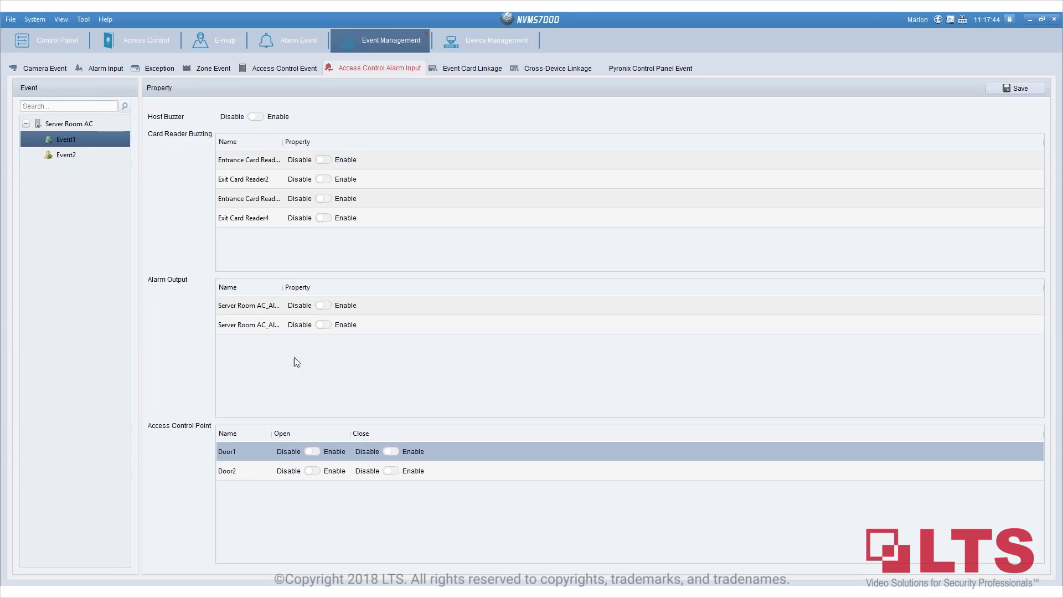
double_click(284, 289)
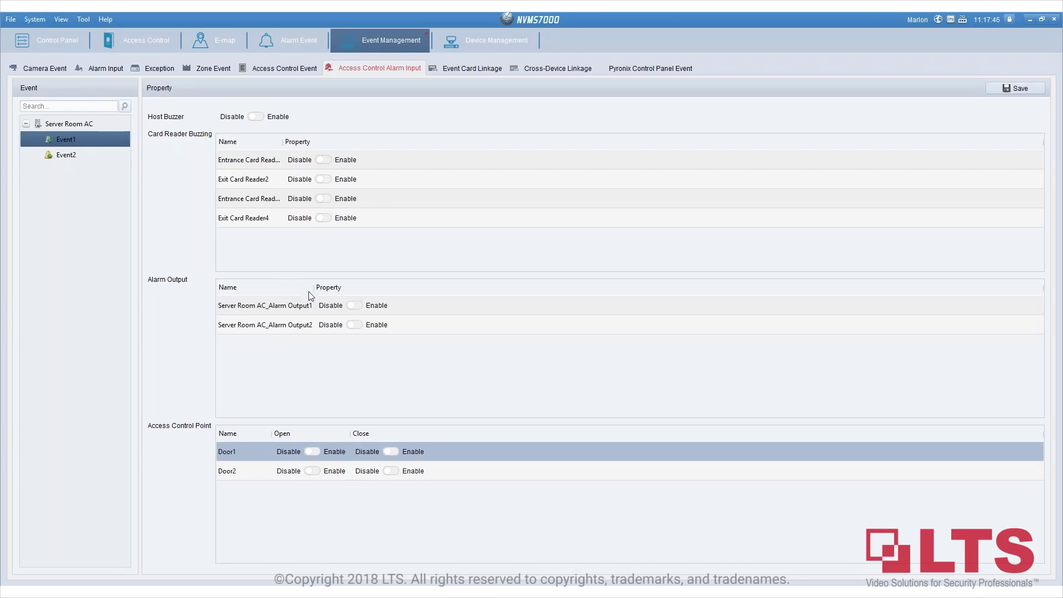
click(355, 304)
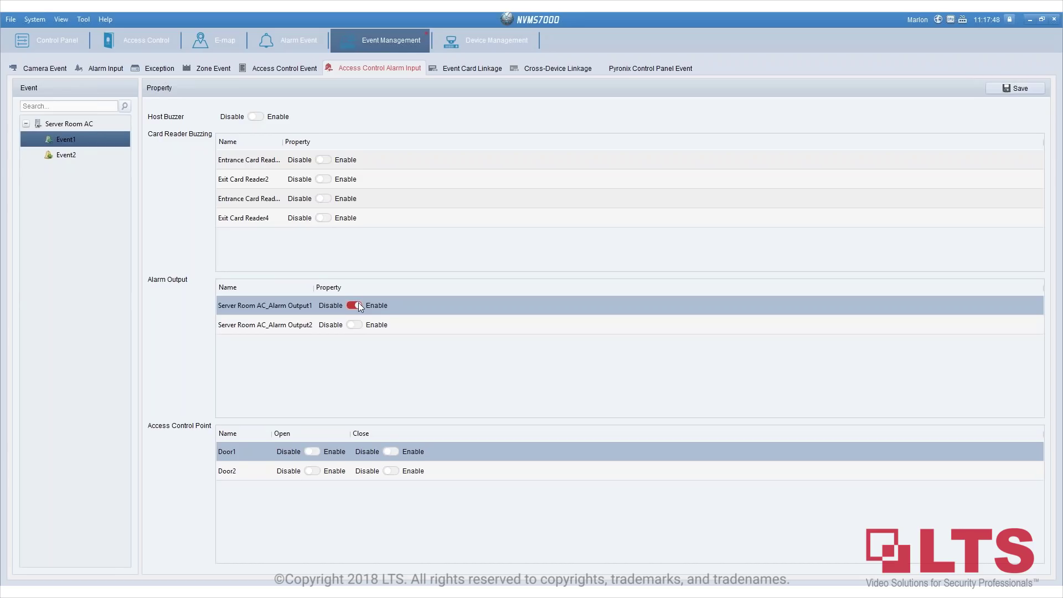
Display the anti-passing back settings of the Server Room AC controller.
click(150, 38)
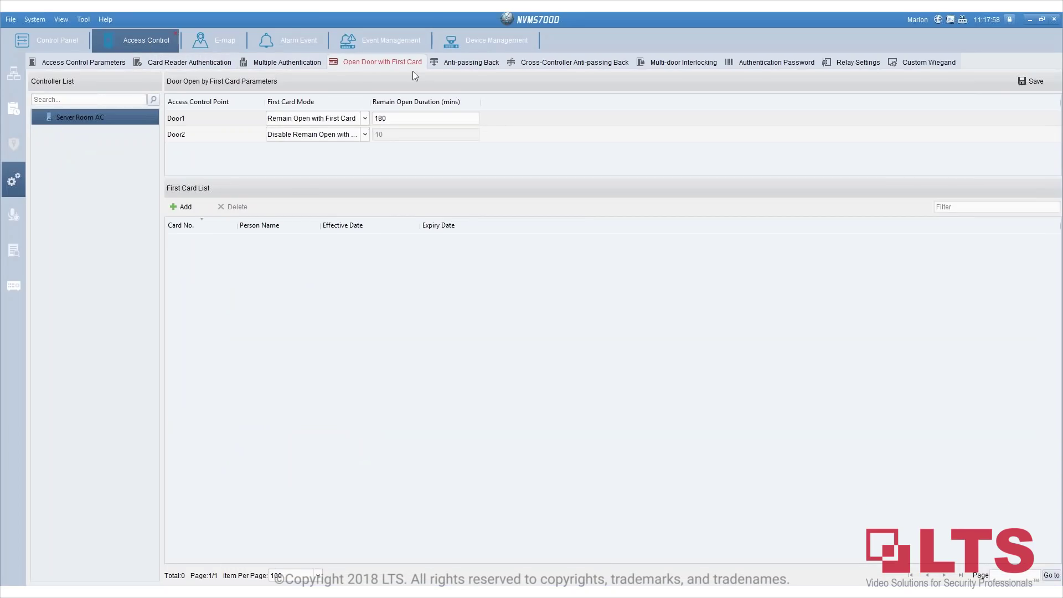
click(473, 64)
click(122, 115)
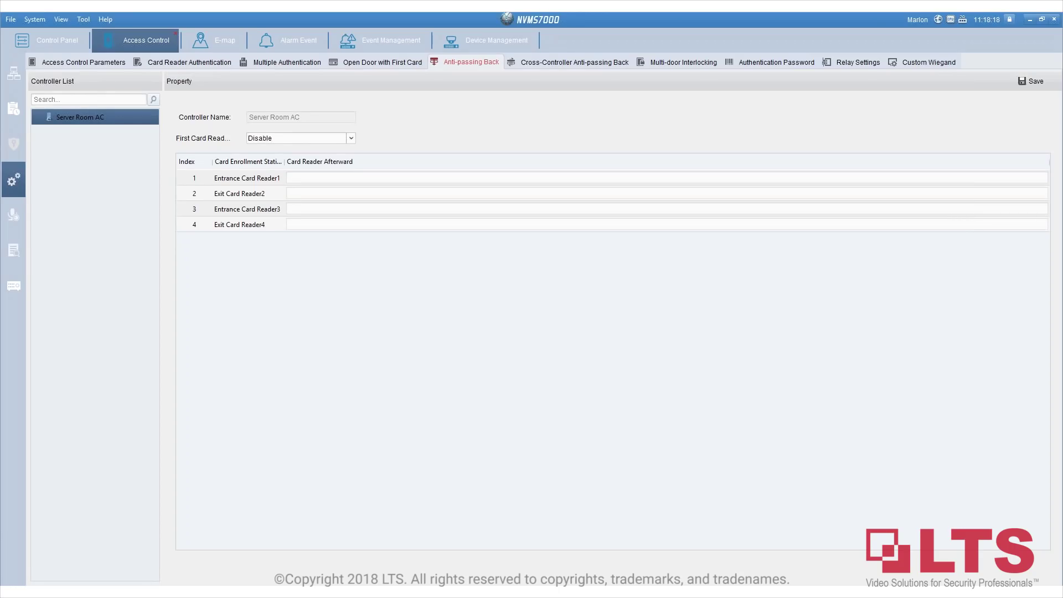
Display the access control parameters of Entrance Card Reader1 under Door1.
click(24, 122)
click(23, 144)
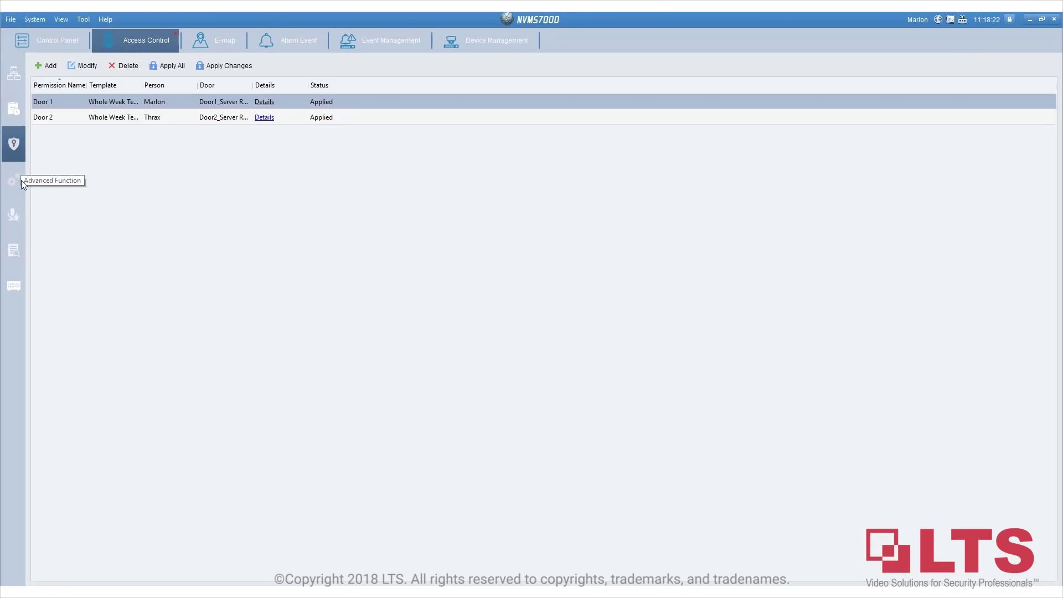
click(18, 182)
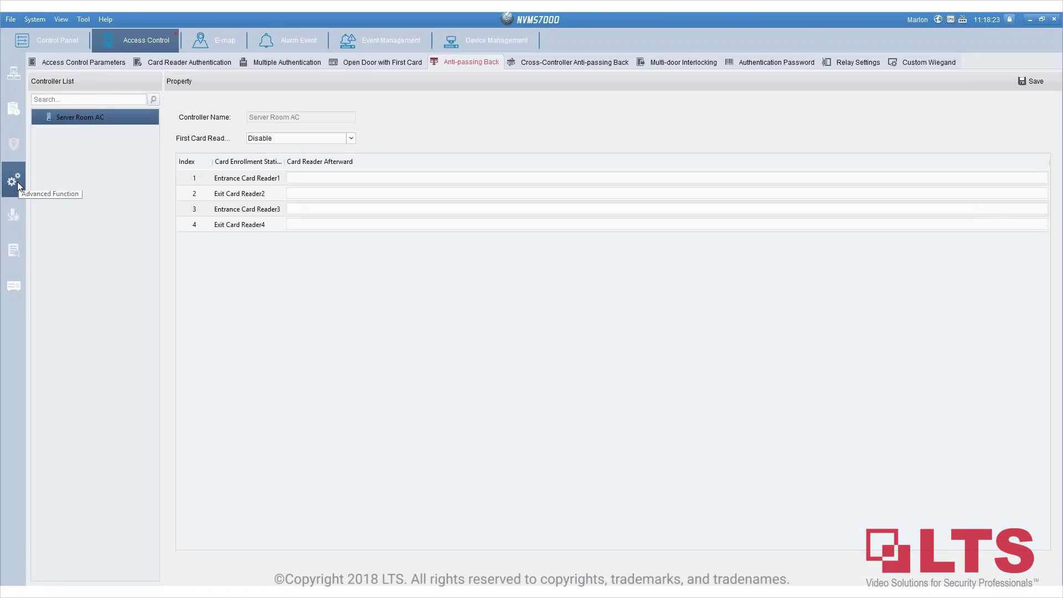
click(107, 66)
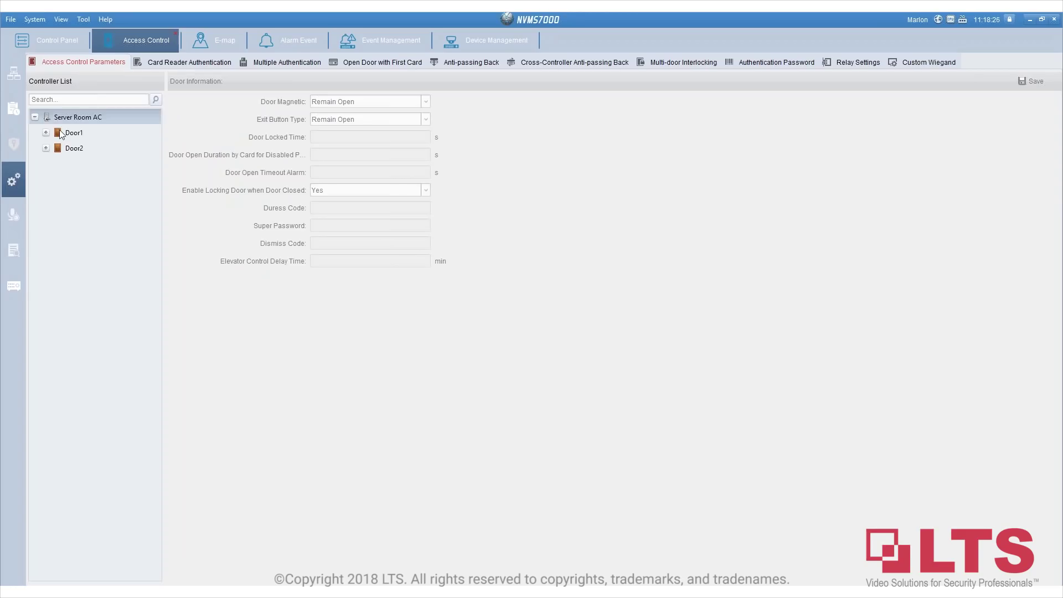
double_click(62, 133)
click(92, 147)
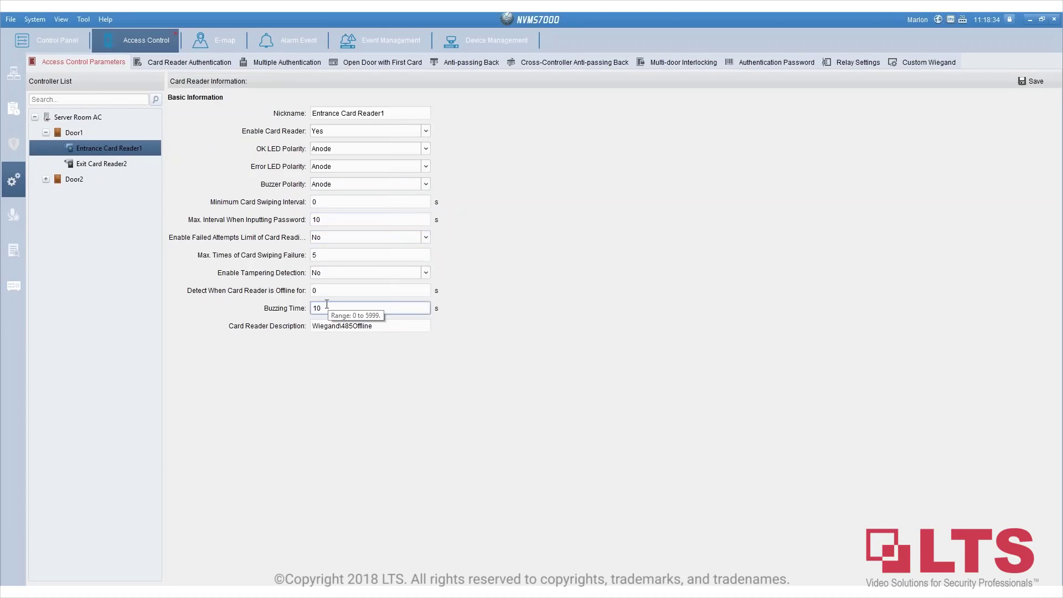
Set Door1's door locked time to 10 s and return to the parameters of Entrance Card Reader1.
click(116, 134)
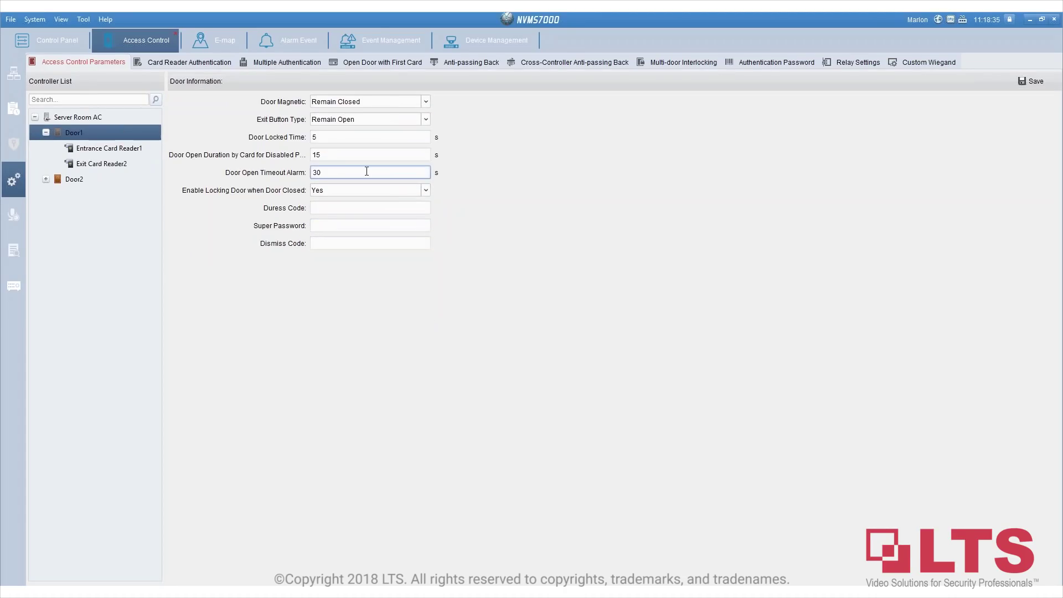
click(321, 138)
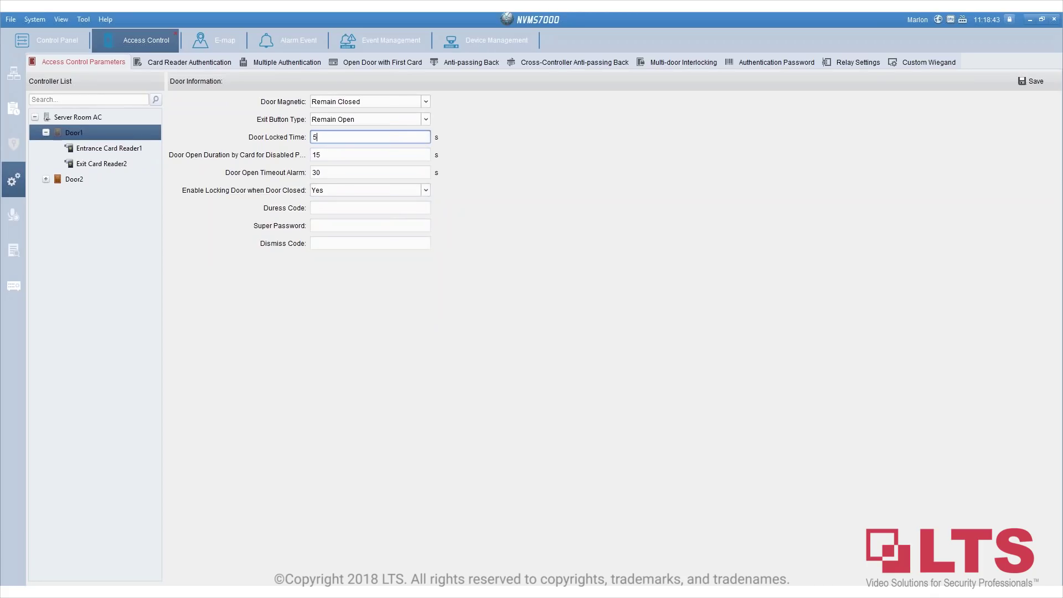
double_click(324, 136)
text(10)
click(104, 149)
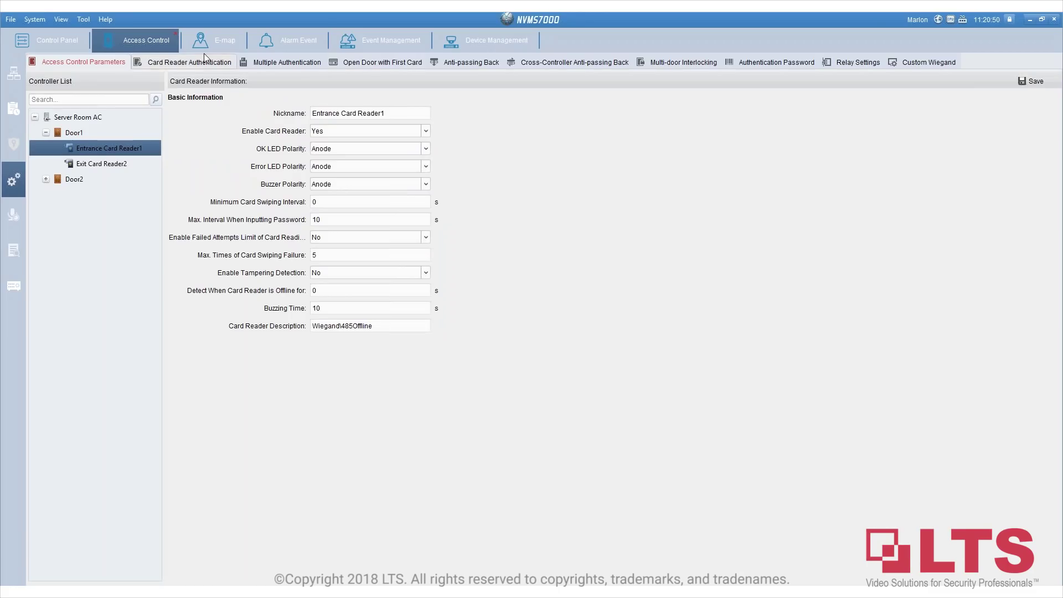
Enable card reader buzzing for the first entrance card reader in Event1's access control alarm input linkage and save the changed settings.
click(390, 45)
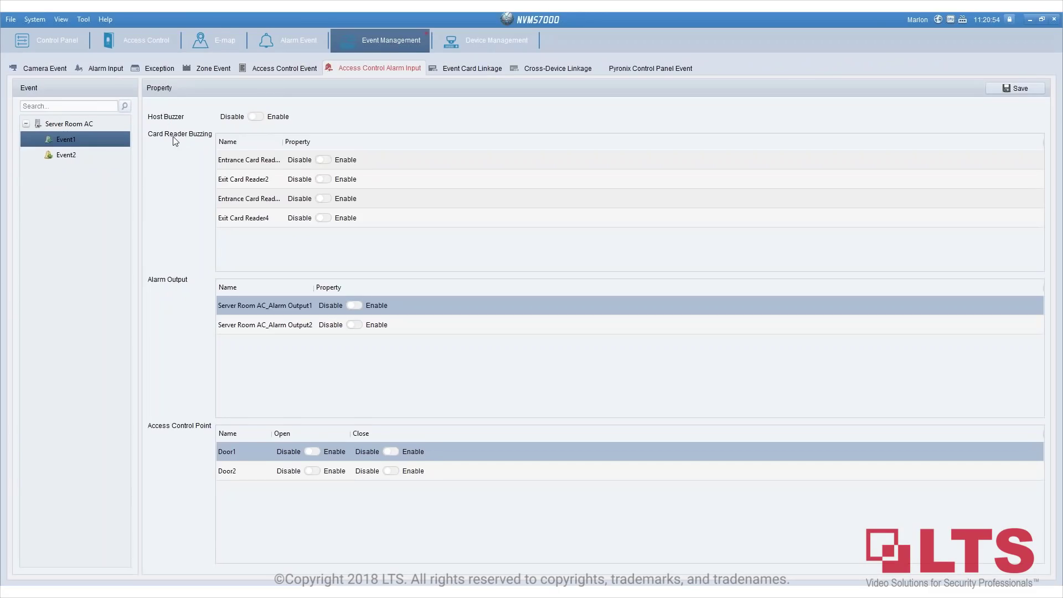
click(323, 160)
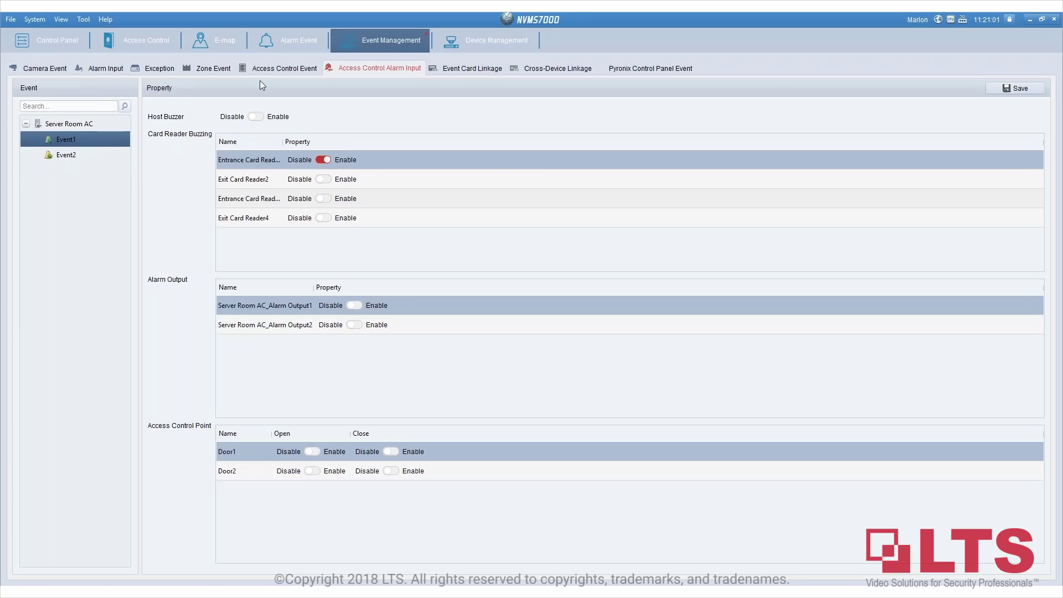
click(241, 68)
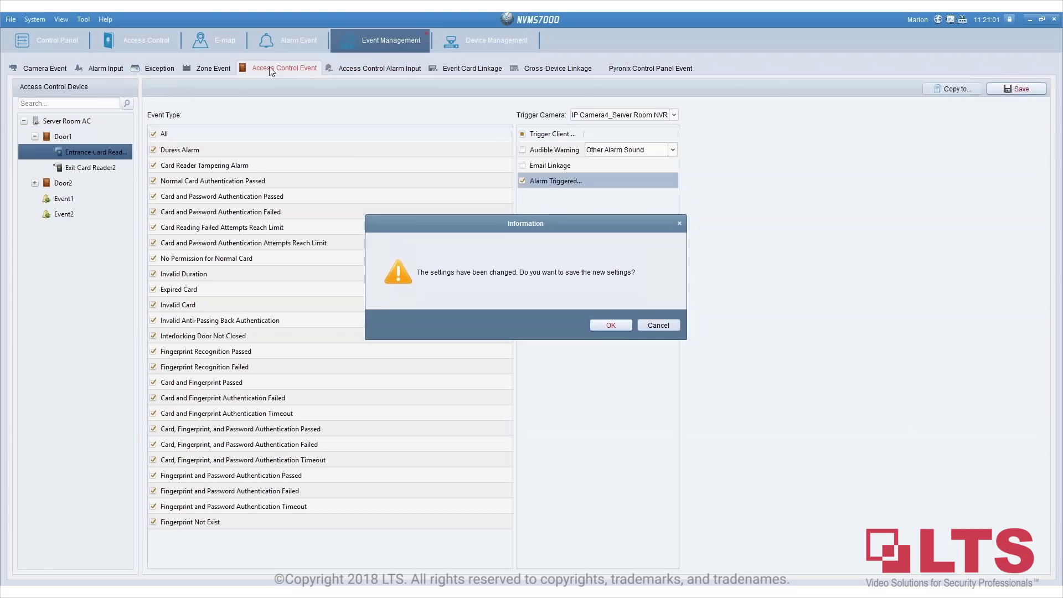
click(618, 327)
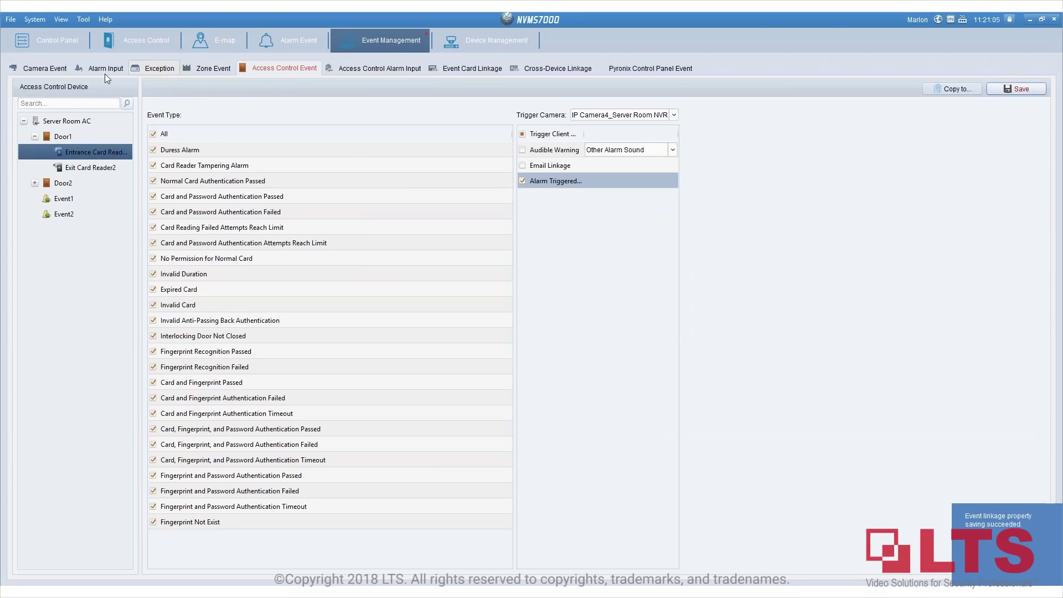
Check which picture file types can be uploaded for the first person in the Server Room organization, and close the person's record without changes.
click(139, 42)
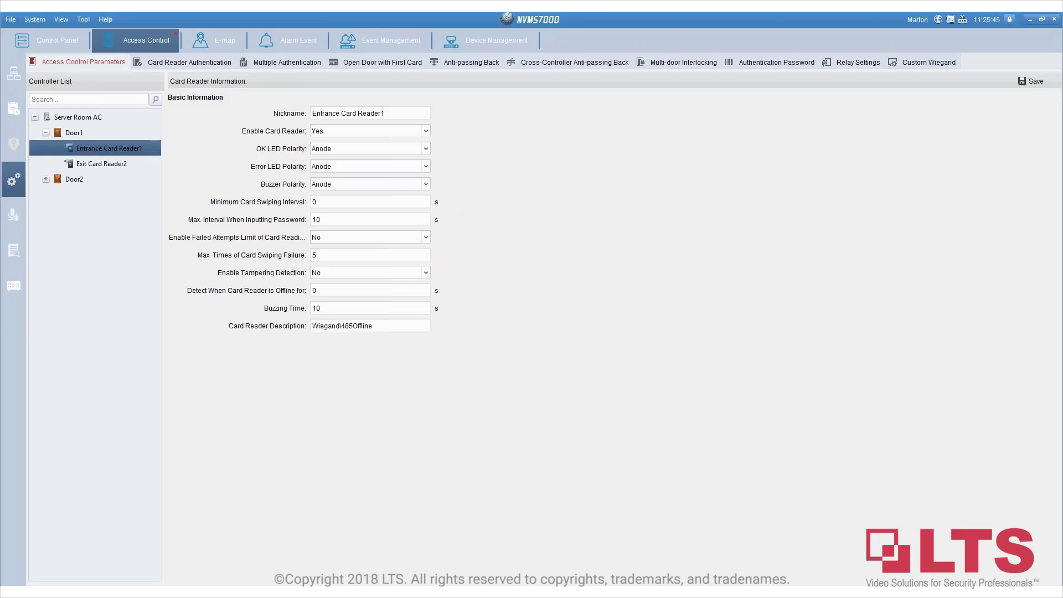
click(15, 87)
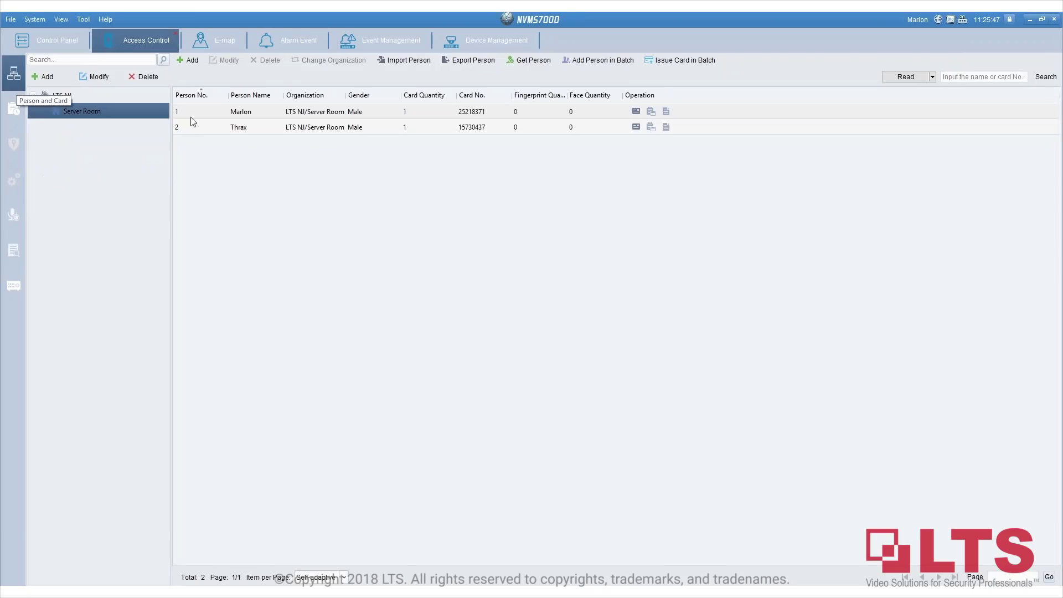
click(265, 115)
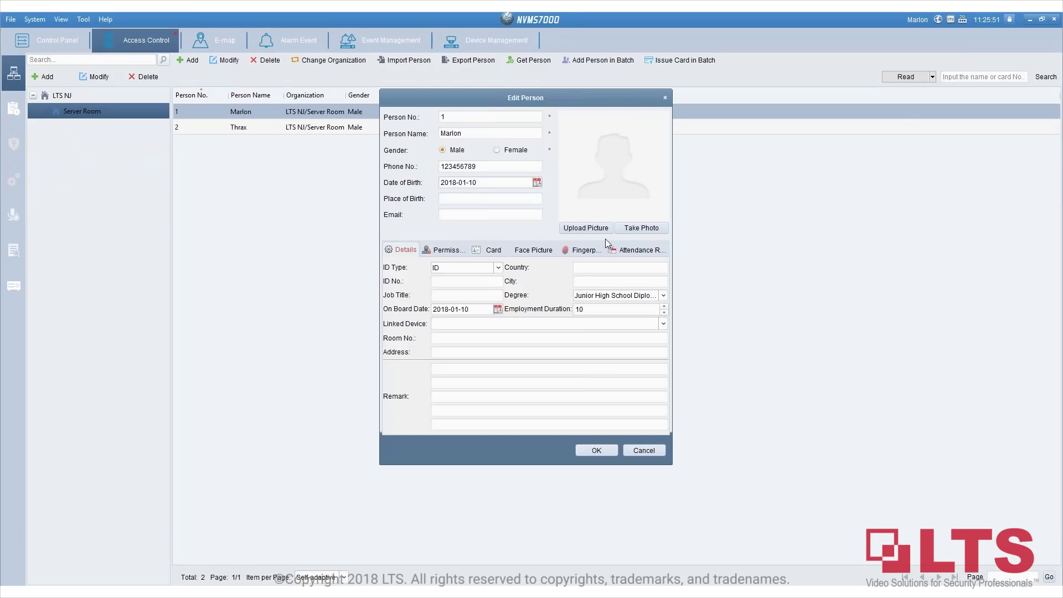
click(603, 228)
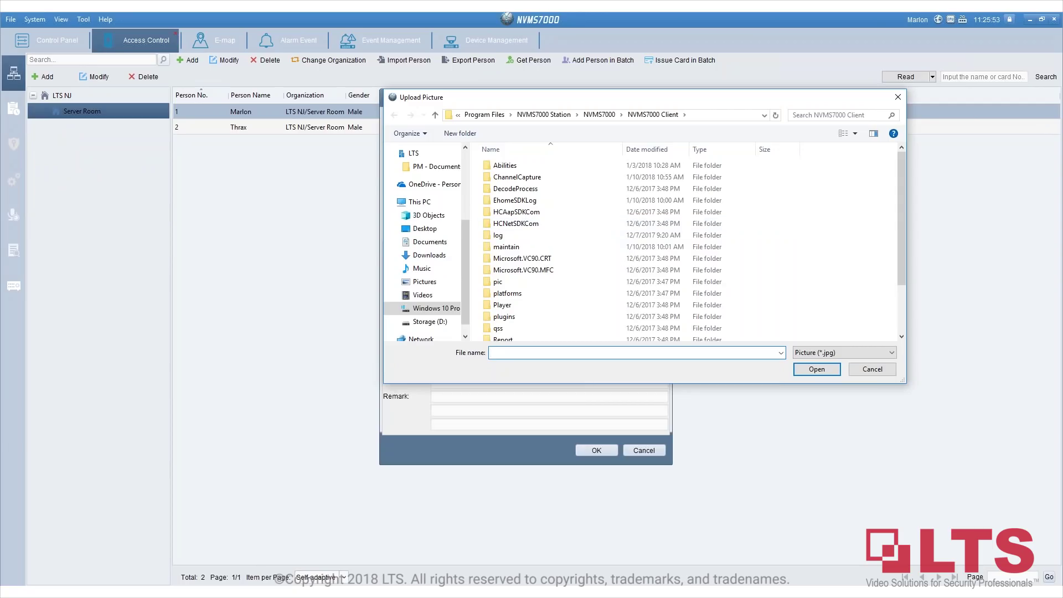
click(845, 352)
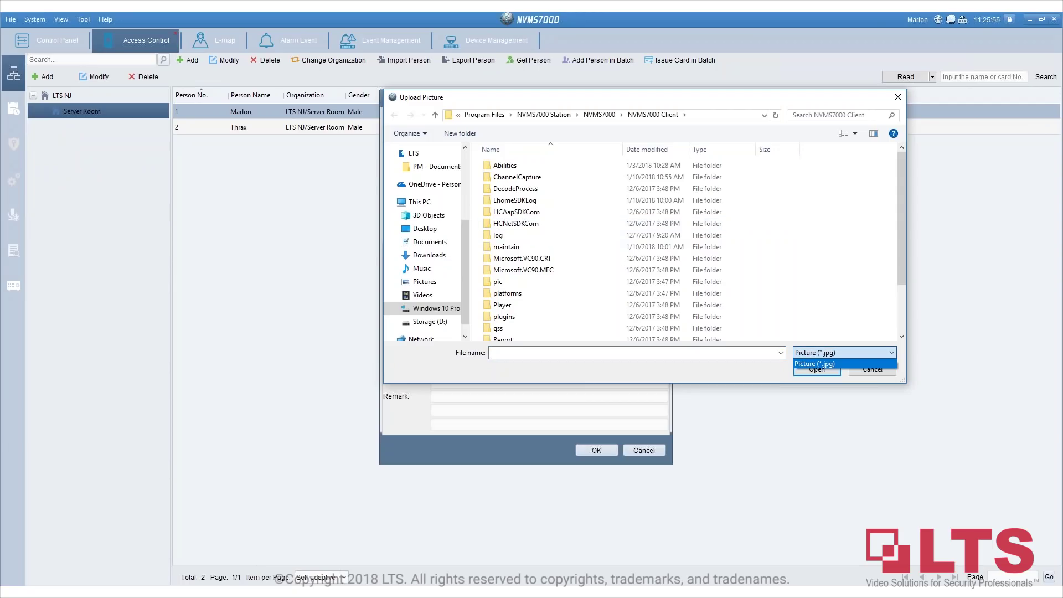
click(890, 354)
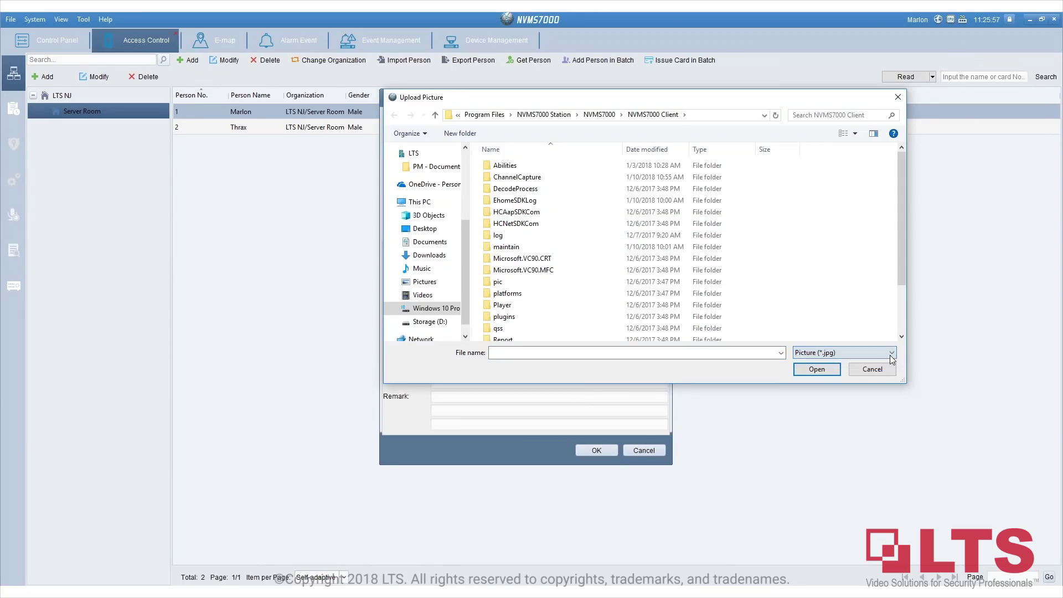
click(881, 367)
click(639, 451)
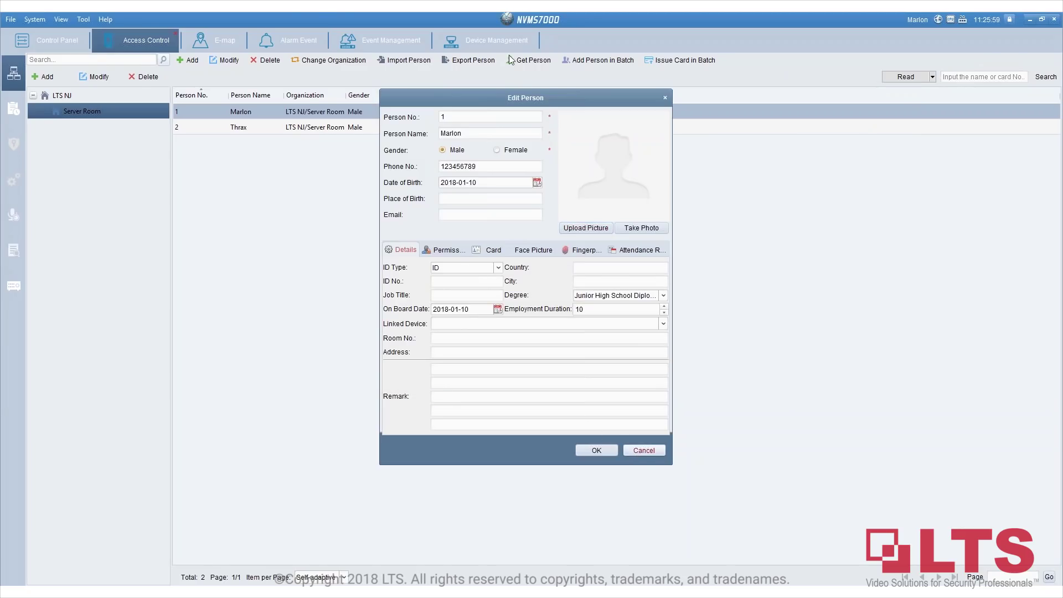
Open the remote configuration of the Server Room AC access controller and display its background picture upload settings.
click(513, 40)
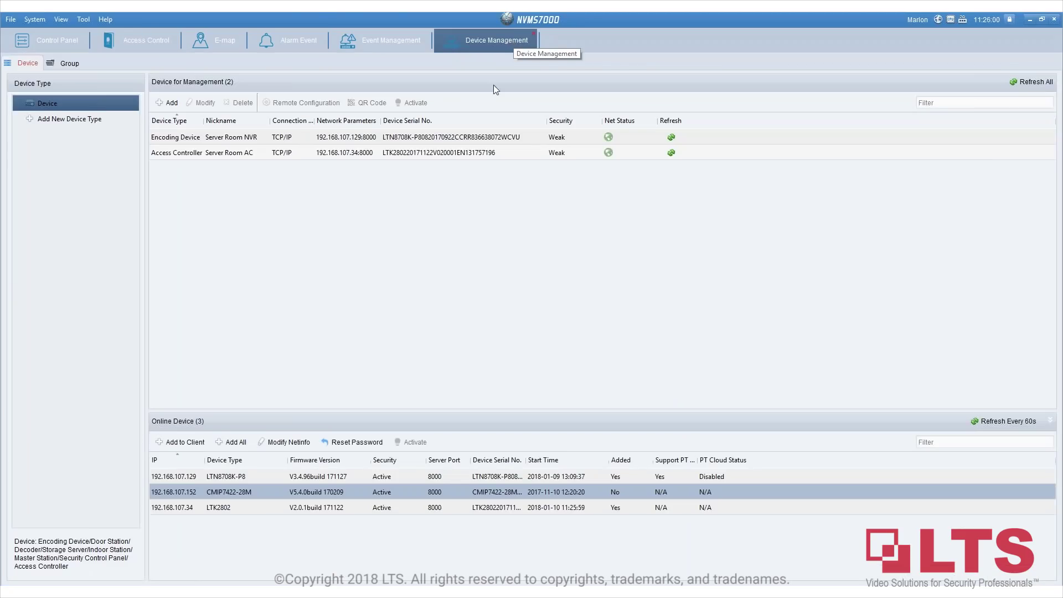
click(413, 133)
click(395, 150)
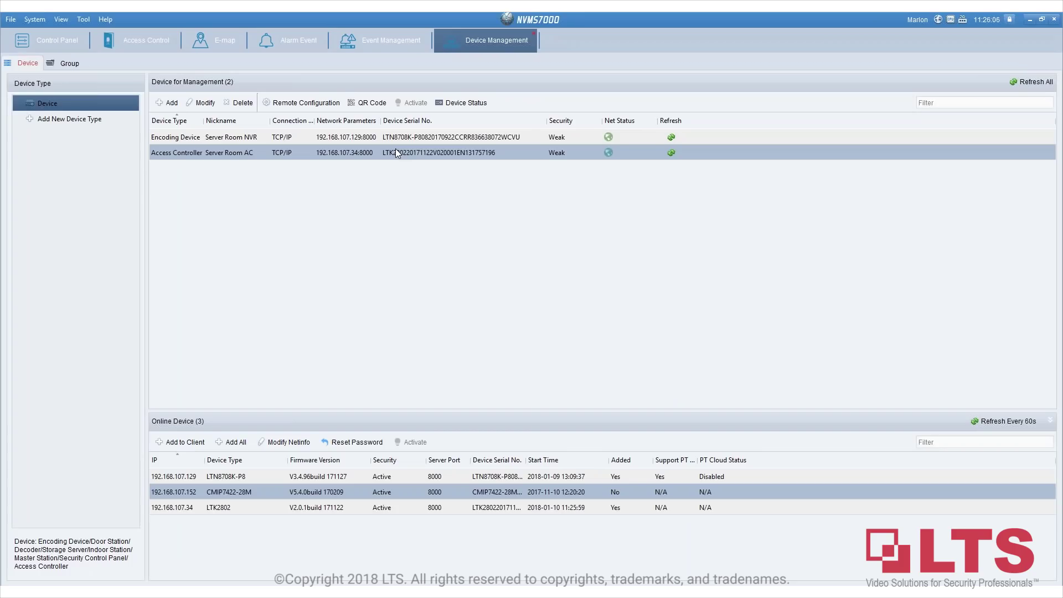
click(330, 105)
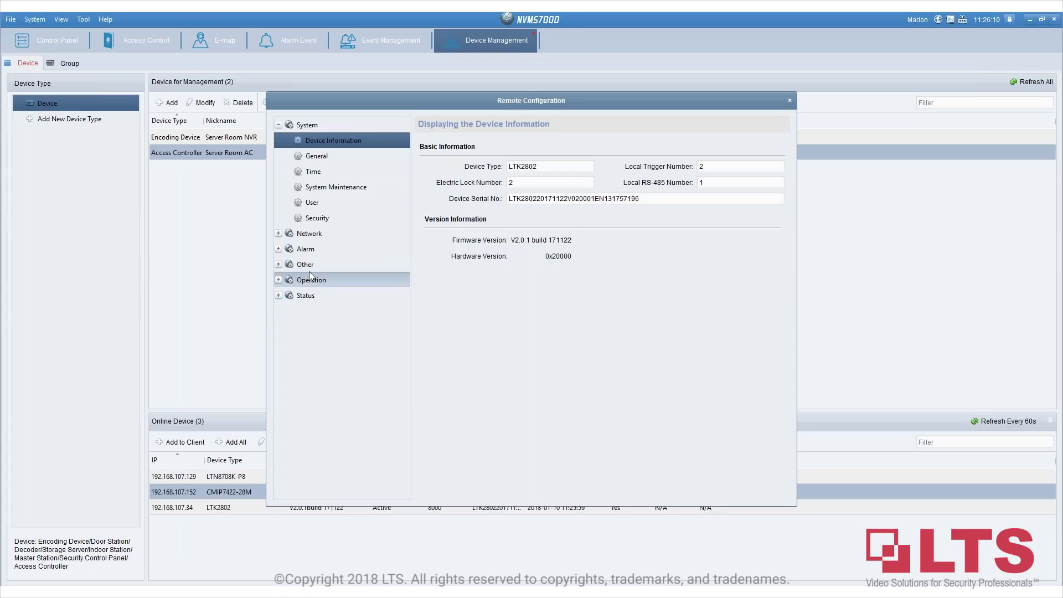
click(308, 266)
click(349, 295)
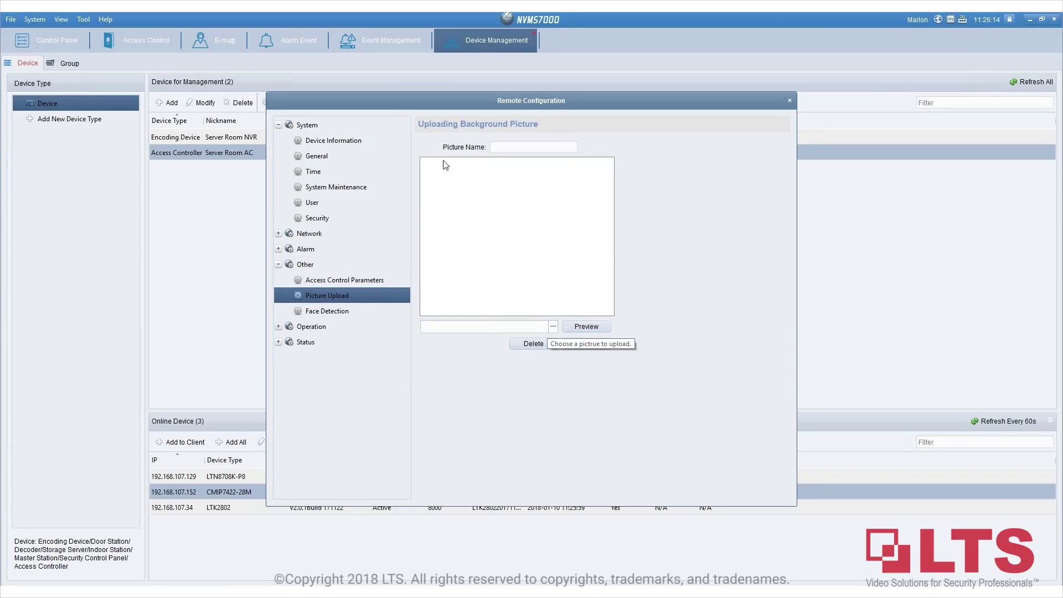
Examine the controller's face detection, alarm and zone operation entries in the remote configuration.
click(313, 312)
click(322, 296)
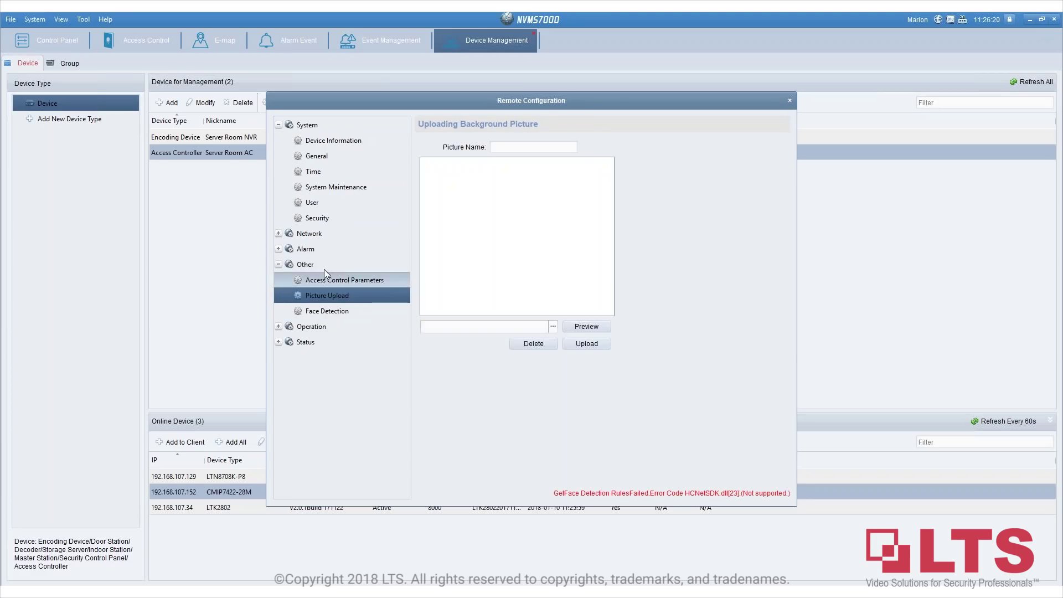
click(310, 249)
click(315, 362)
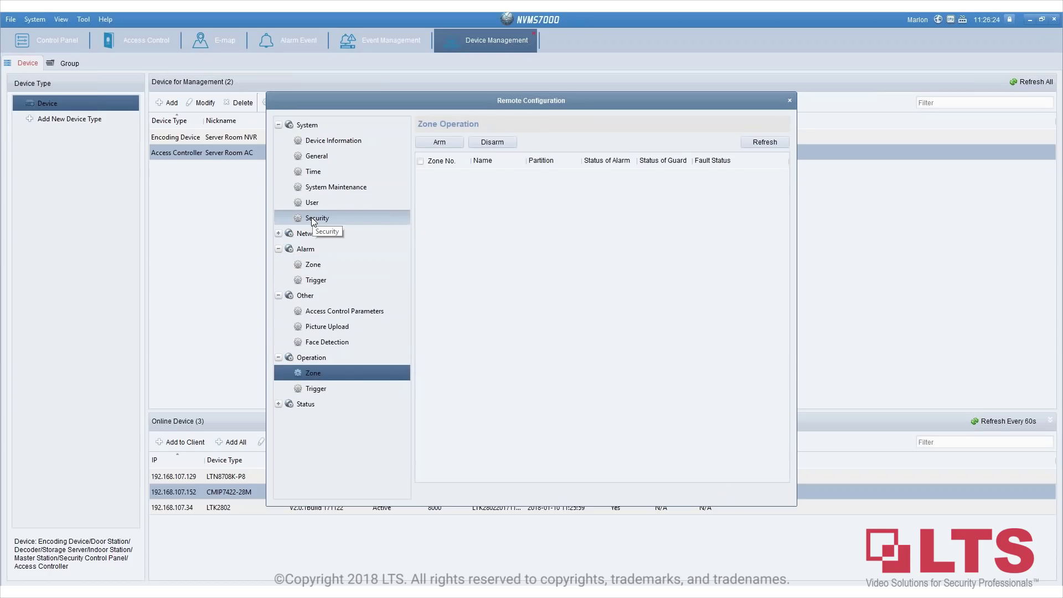
Browse for a background picture to upload to the controller, cancel the choice and close the remote configuration.
click(326, 328)
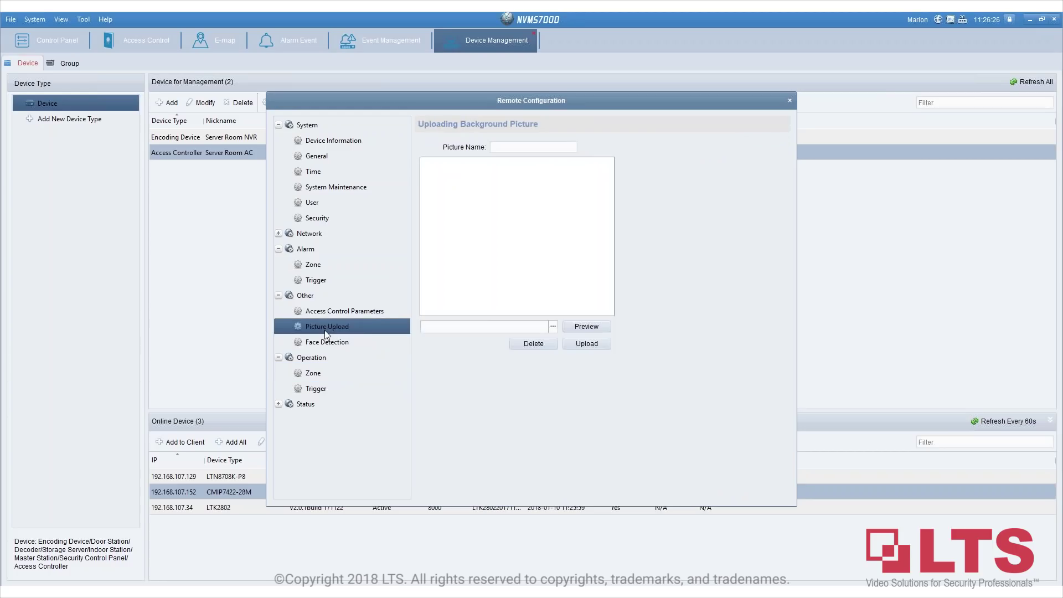
click(553, 327)
click(768, 373)
click(790, 100)
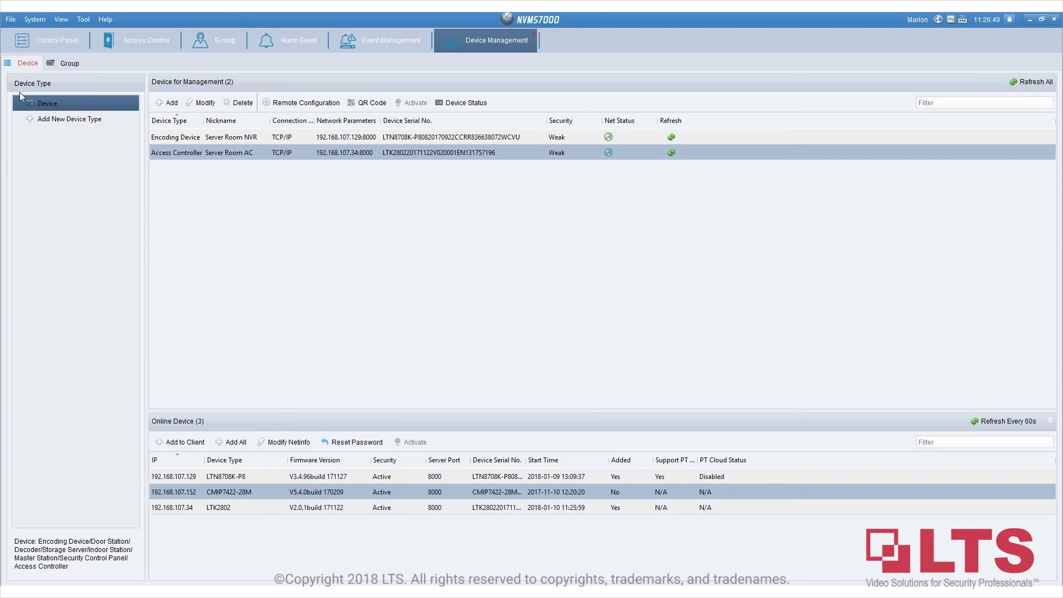
Display the e-map, dismiss the new map's information dialog and select IP Camera1 and Event1 among the available Server Room devices.
click(147, 40)
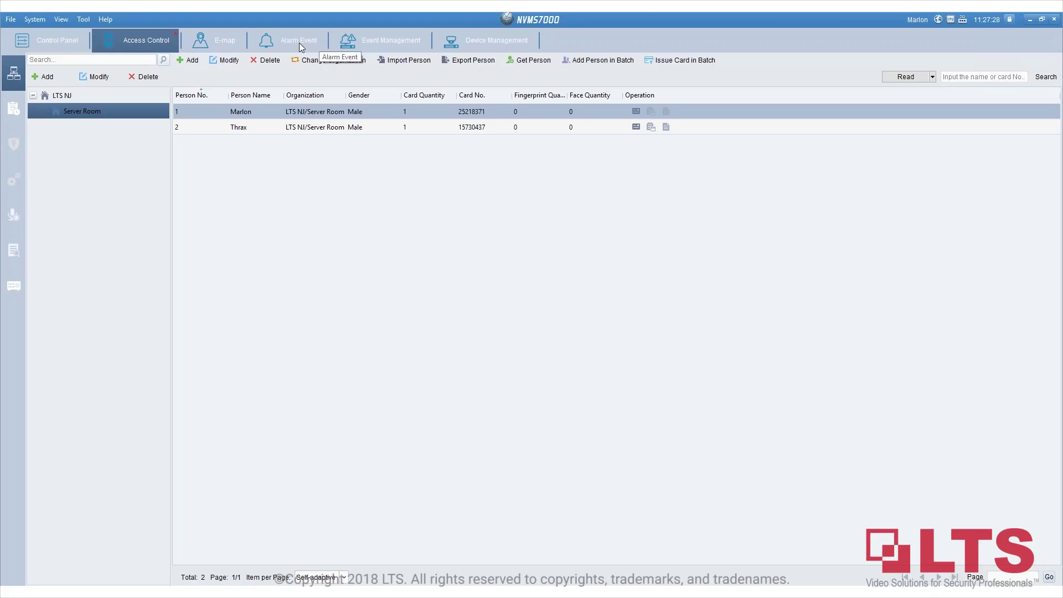
click(220, 42)
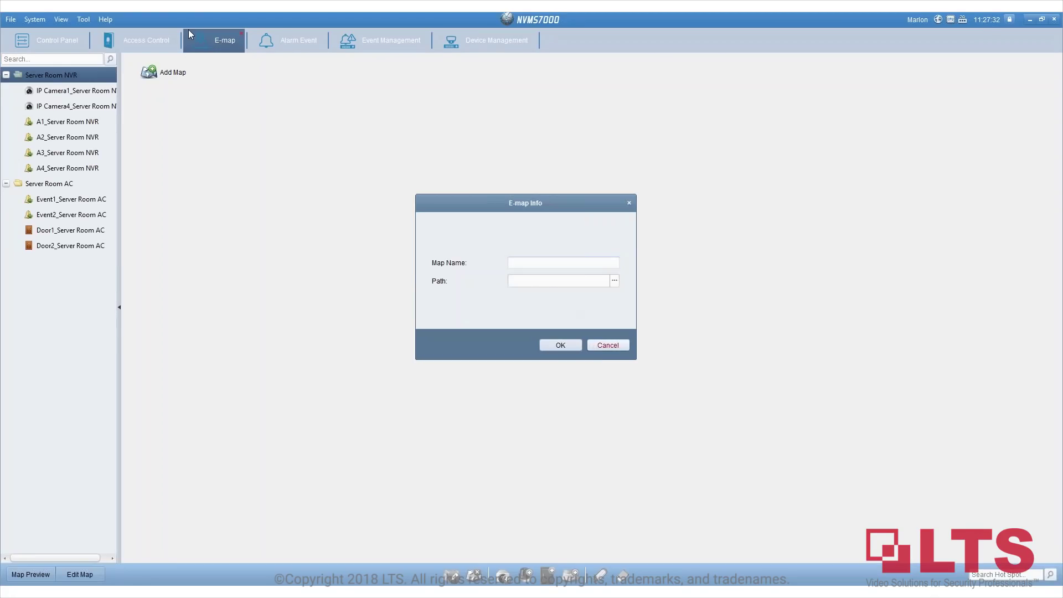
key(Escape)
click(81, 91)
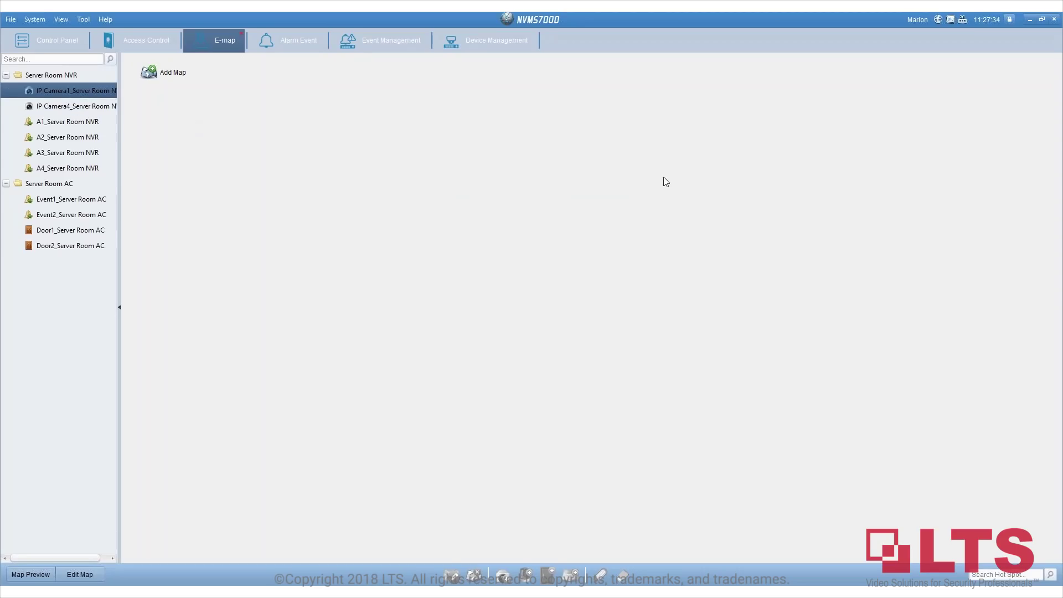
click(45, 200)
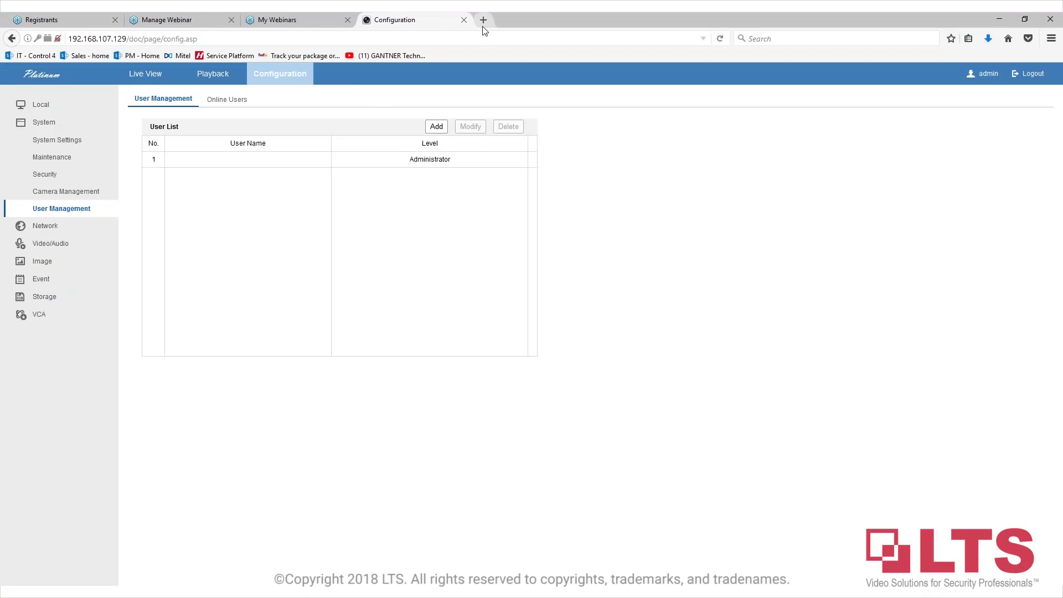
Switch to Firefox, load ltsecurityinc.com in a new tab and search the site for ltk2802.
click(482, 19)
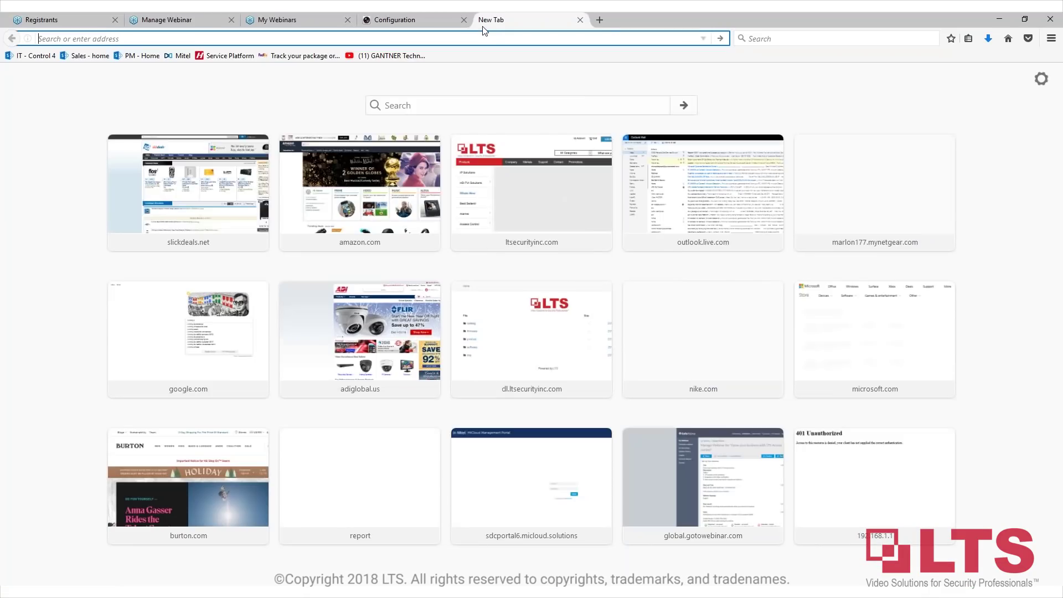
text(ltsecurityinc.com/)
key(Return)
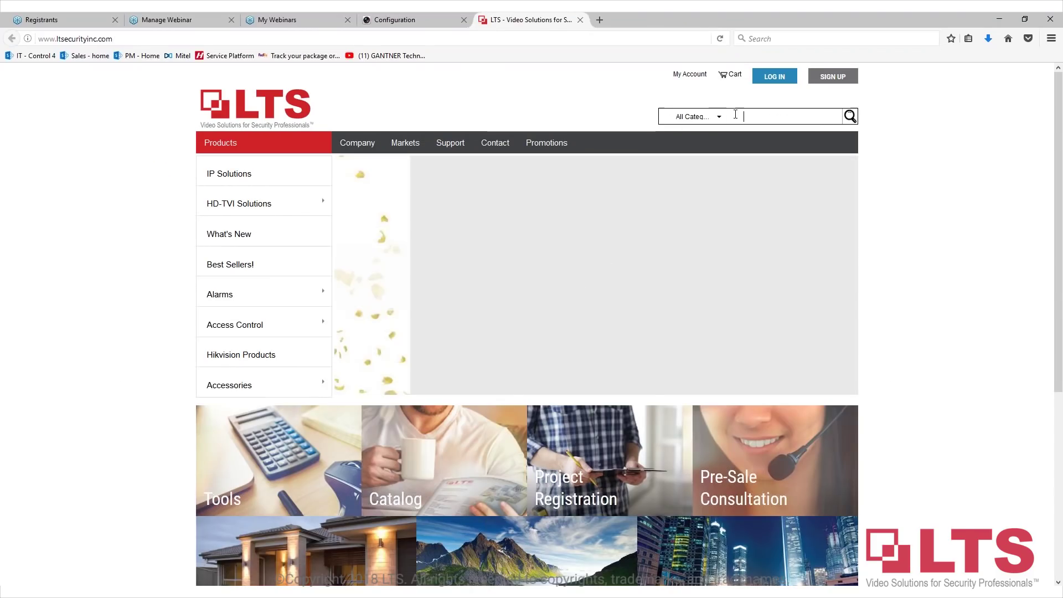
text(ltk2802)
key(Return)
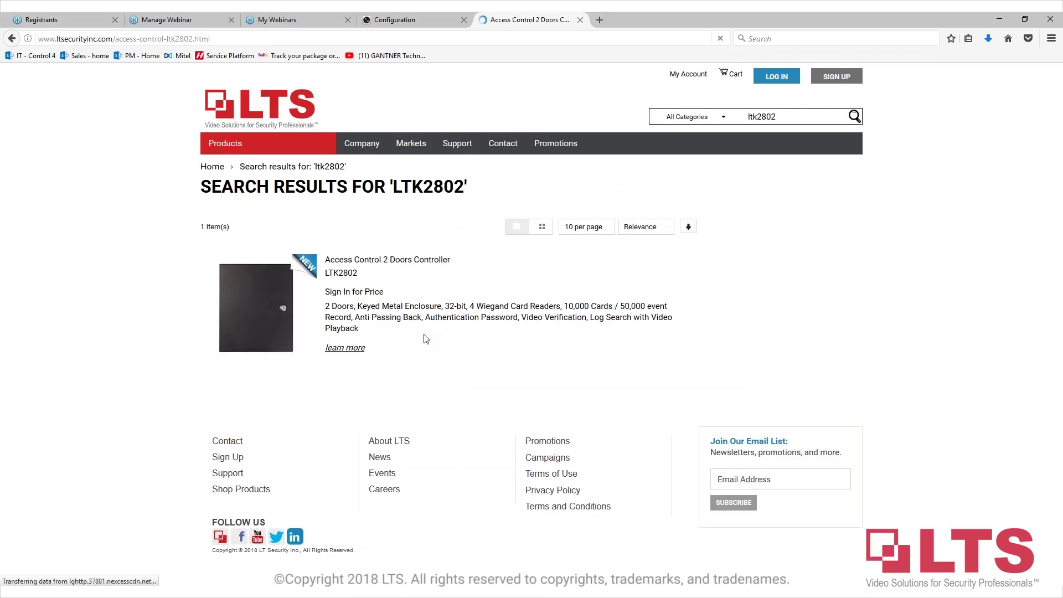
Open the LTK2802 spec sheet from the product's downloads in Adobe Acrobat Reader DC and review its properties and key features.
scroll(437, 360, down, 5)
click(477, 358)
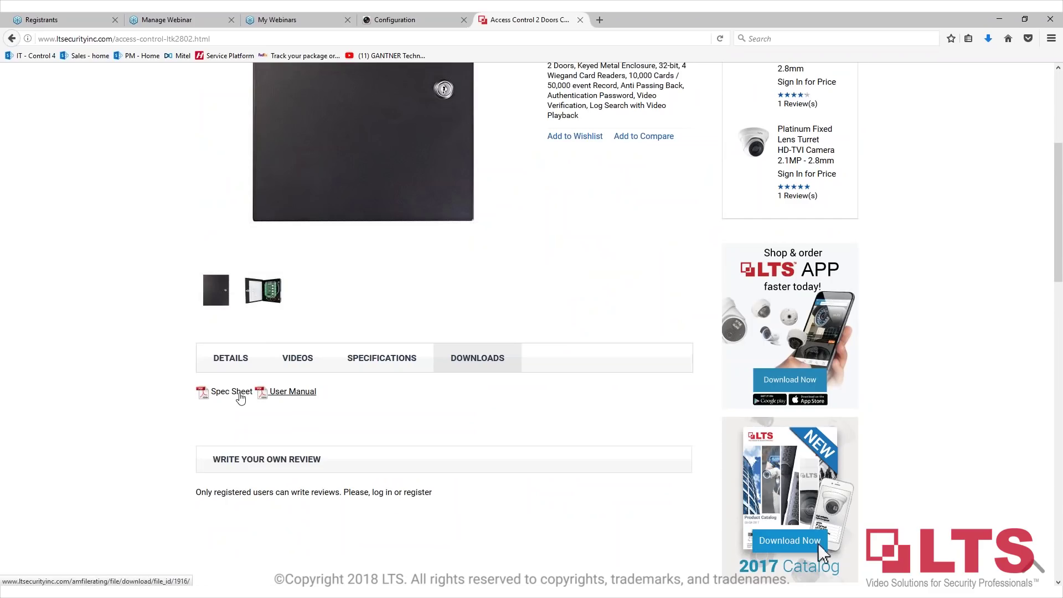
click(237, 394)
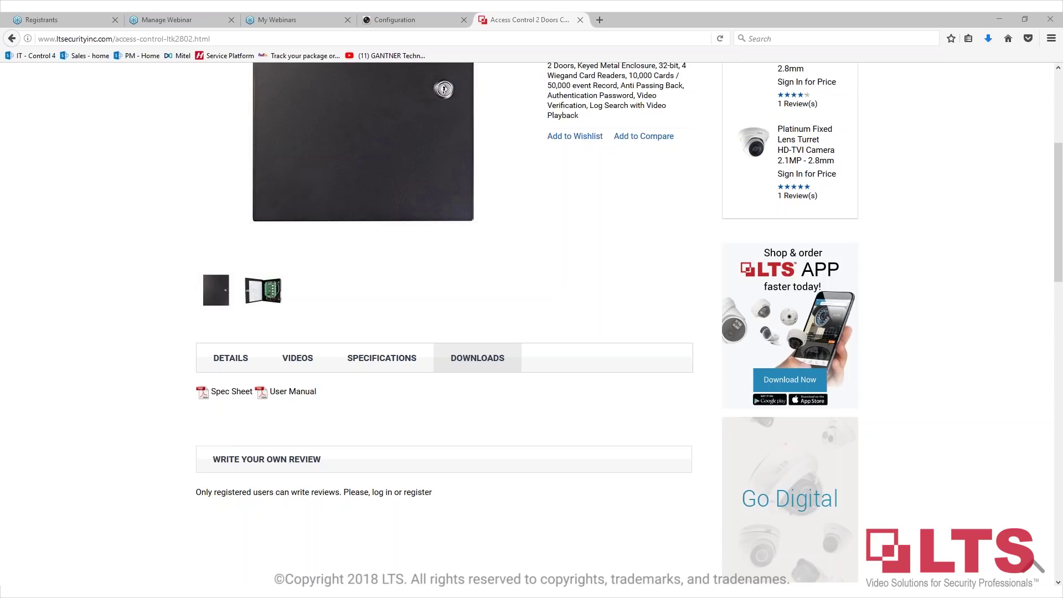
click(232, 399)
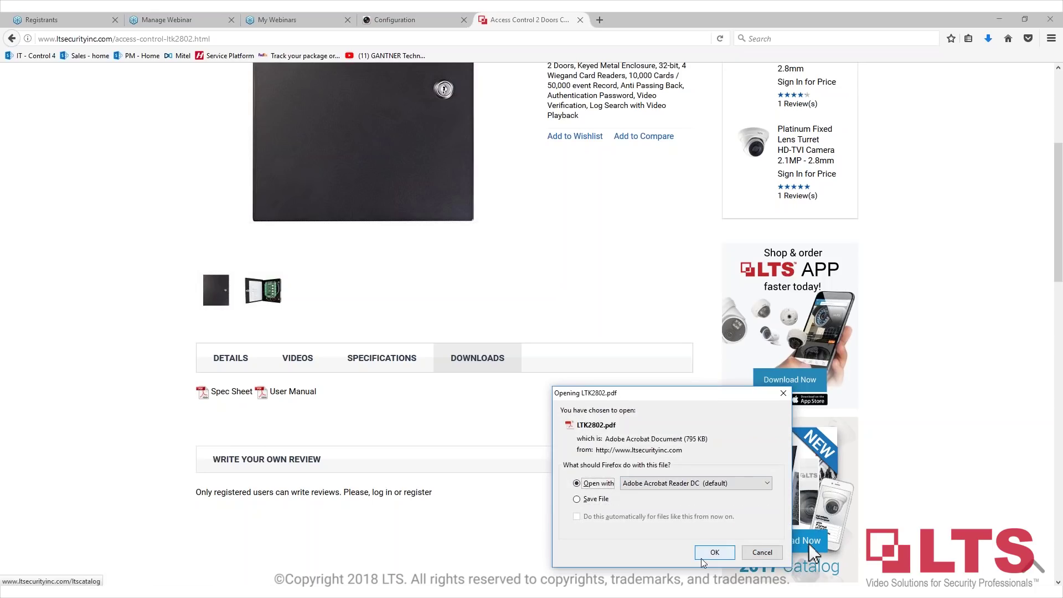
click(706, 554)
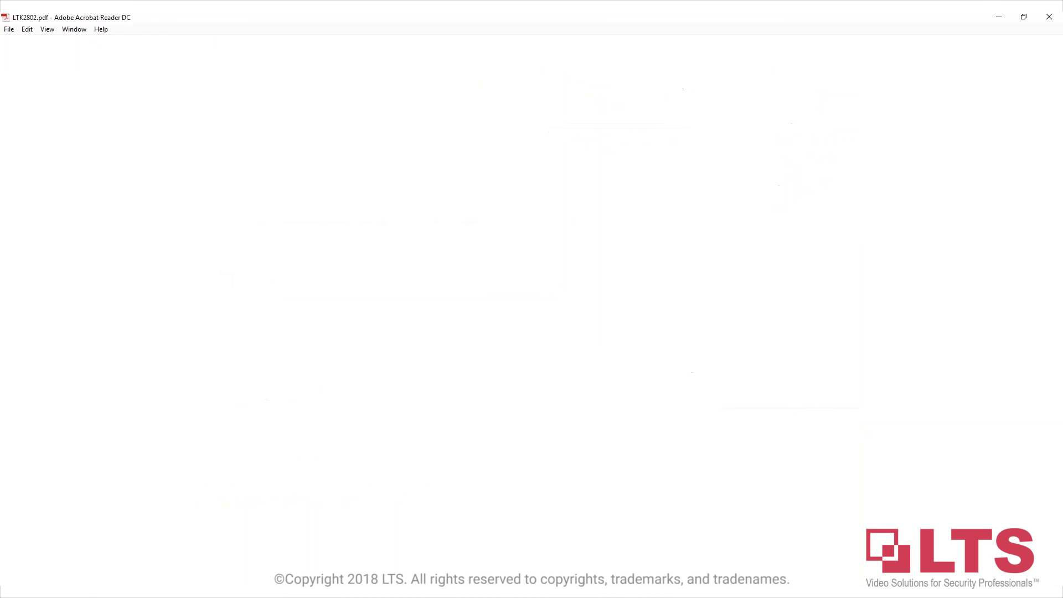
scroll(391, 363, down, 10)
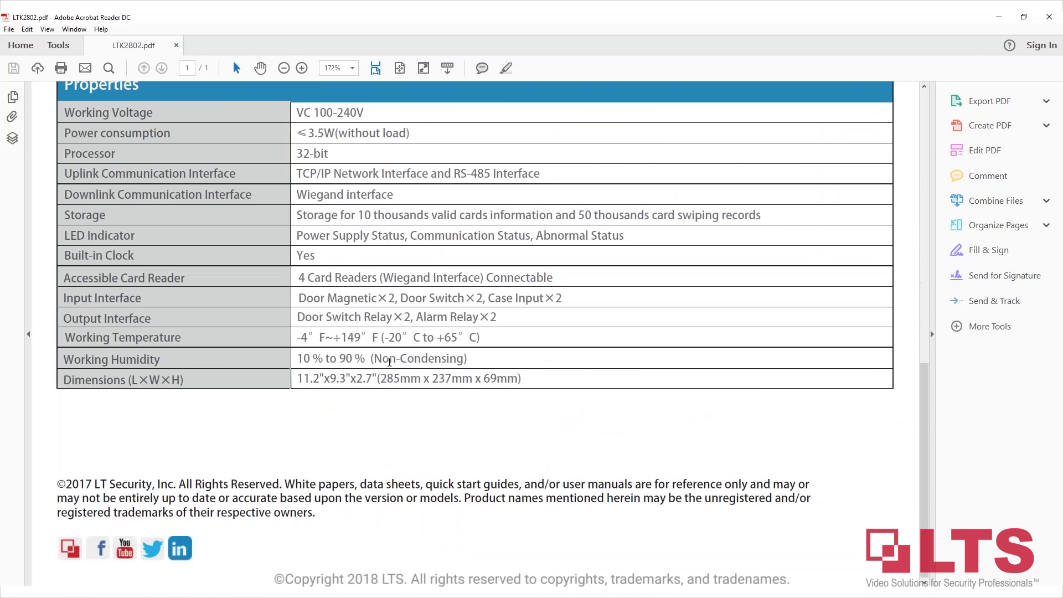
scroll(390, 362, up, 6)
scroll(389, 362, up, 4)
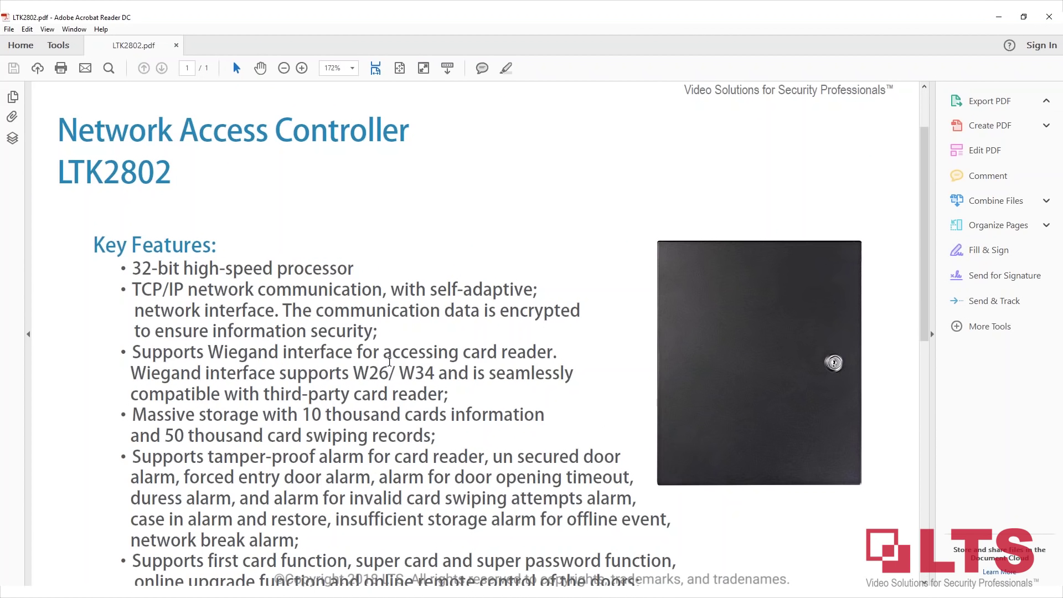